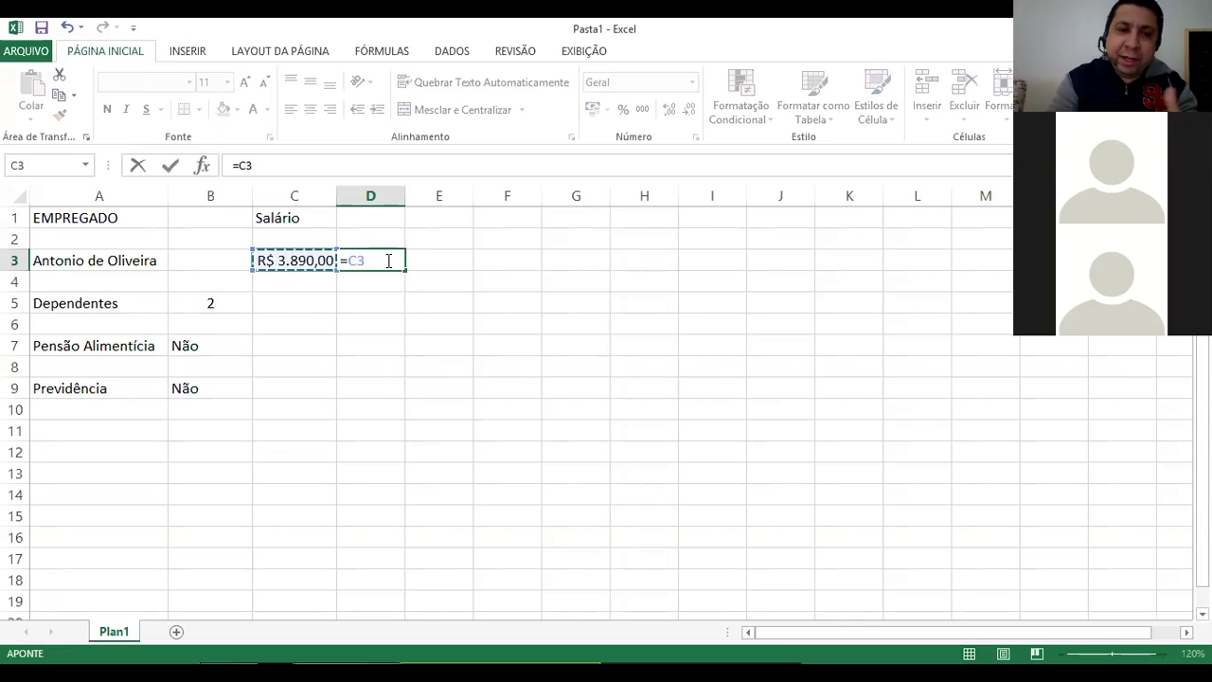
Discard the unfinished formula in D3 and switch to Calculator to compute 3890 × 14 ÷ 100.
{"action": "key", "text": "BackSpace"}
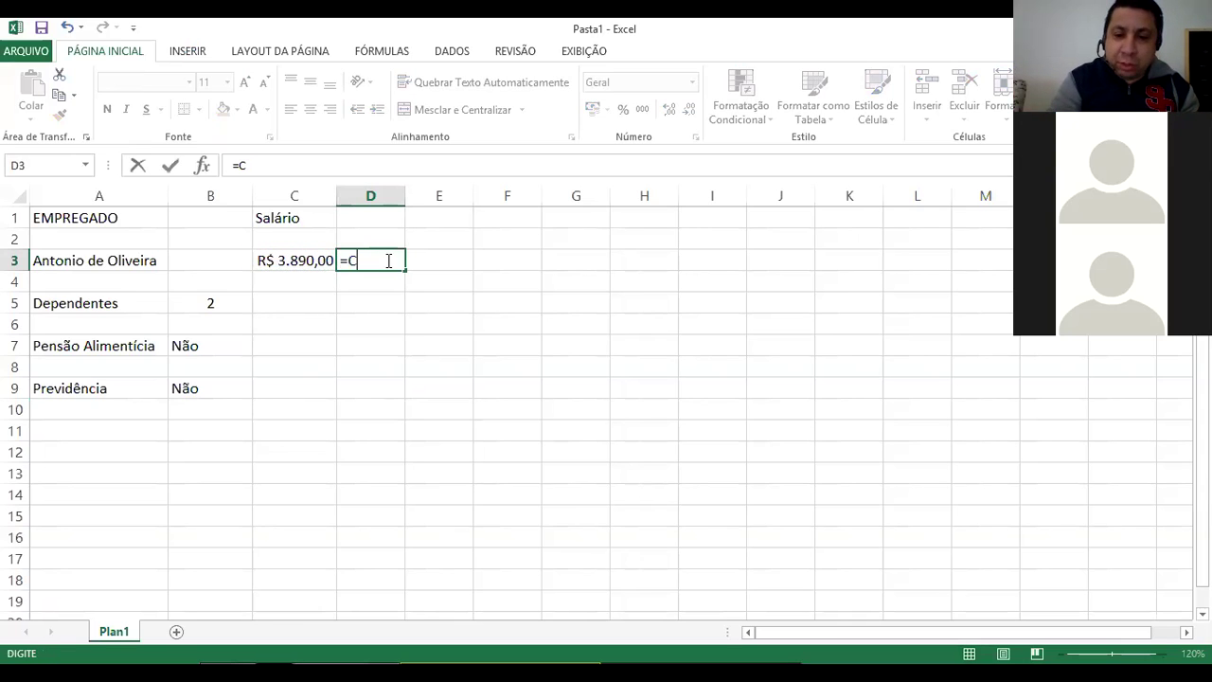
{"action": "key", "text": "Escape"}
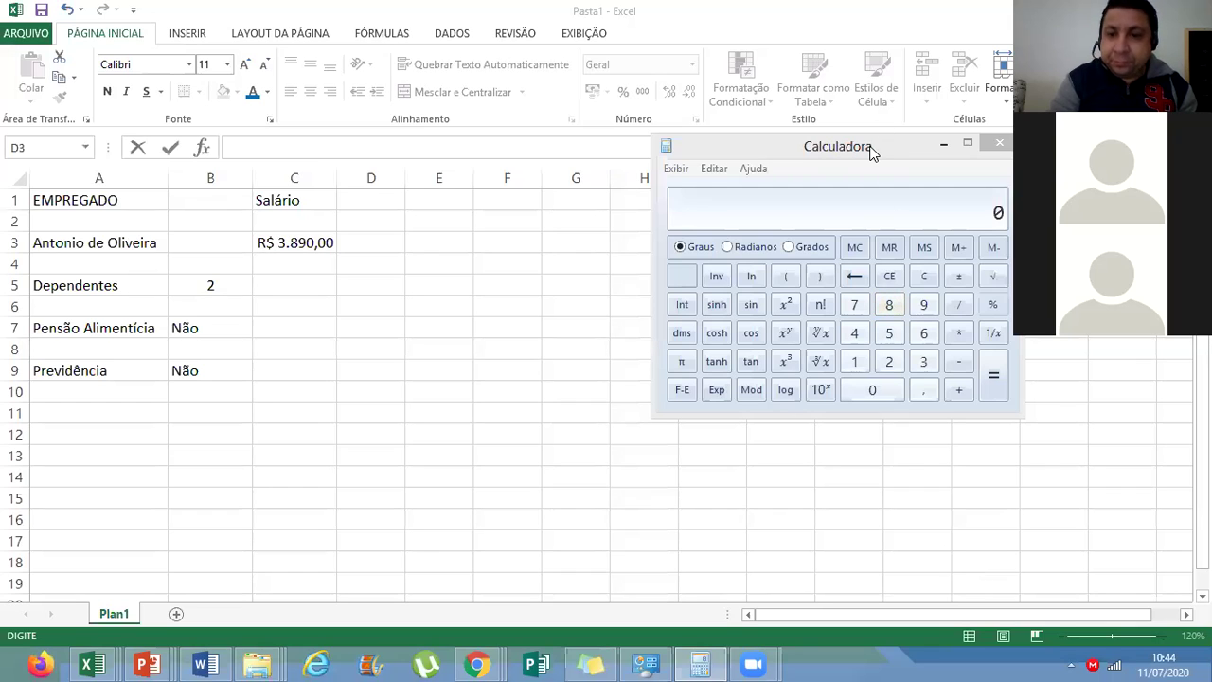
{"action": "left_click_drag", "start_coordinate": [871, 152], "coordinate": [886, 229]}
{"action": "type", "text": "3890"}
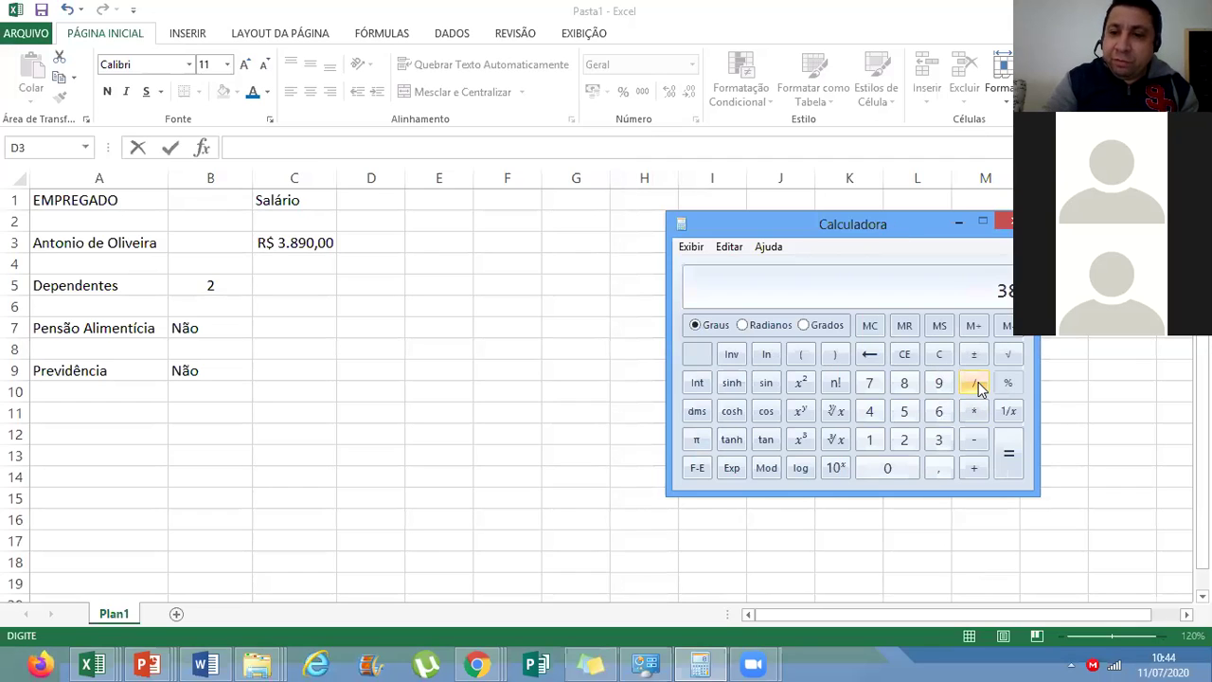
{"action": "left_click", "coordinate": [979, 389]}
{"action": "type", "text": "14"}
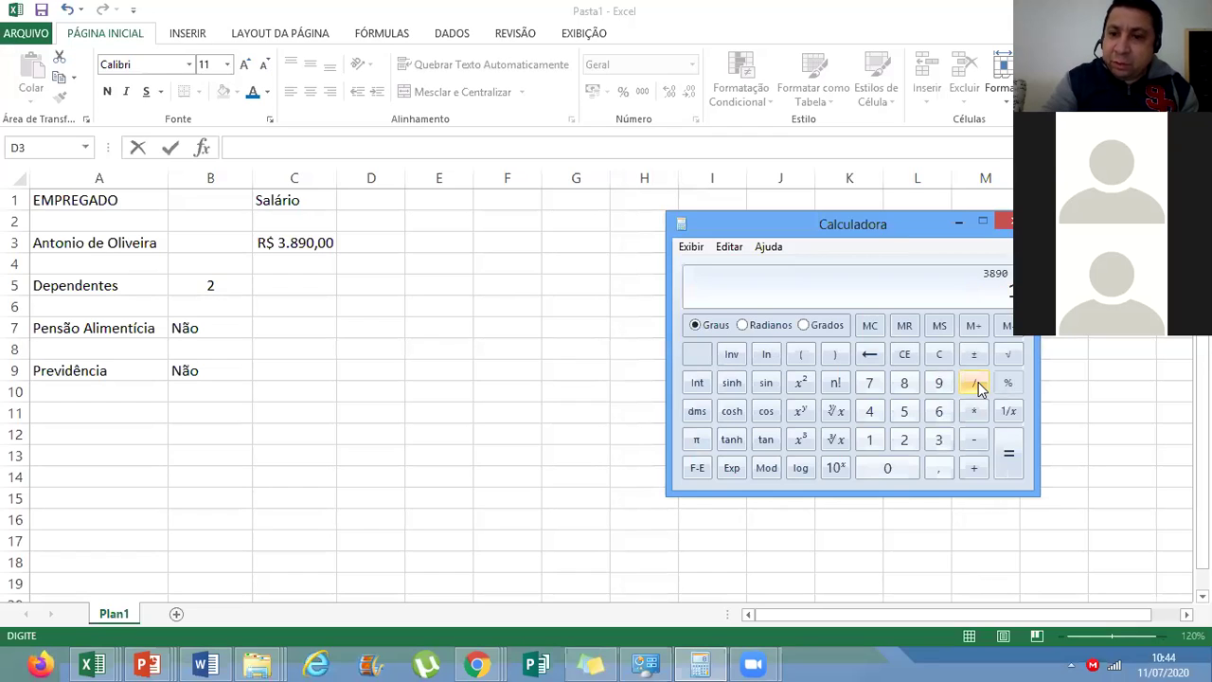
{"action": "left_click", "coordinate": [980, 389]}
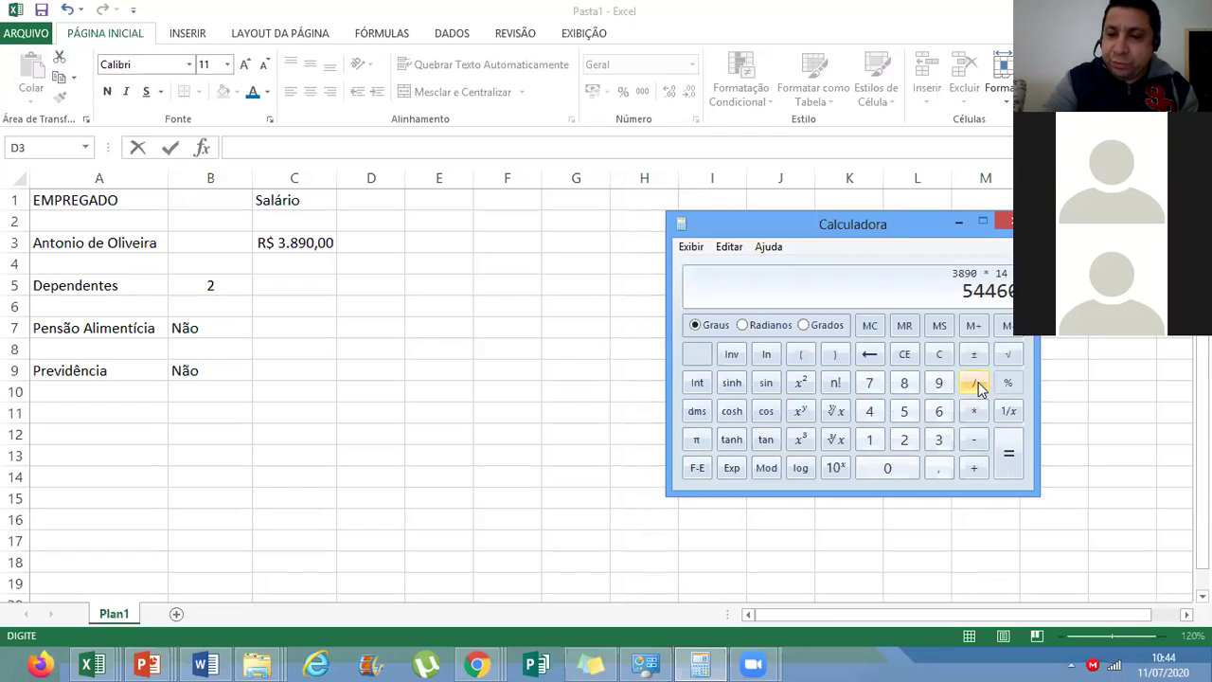
{"action": "type", "text": "100"}
{"action": "key", "text": "Return"}
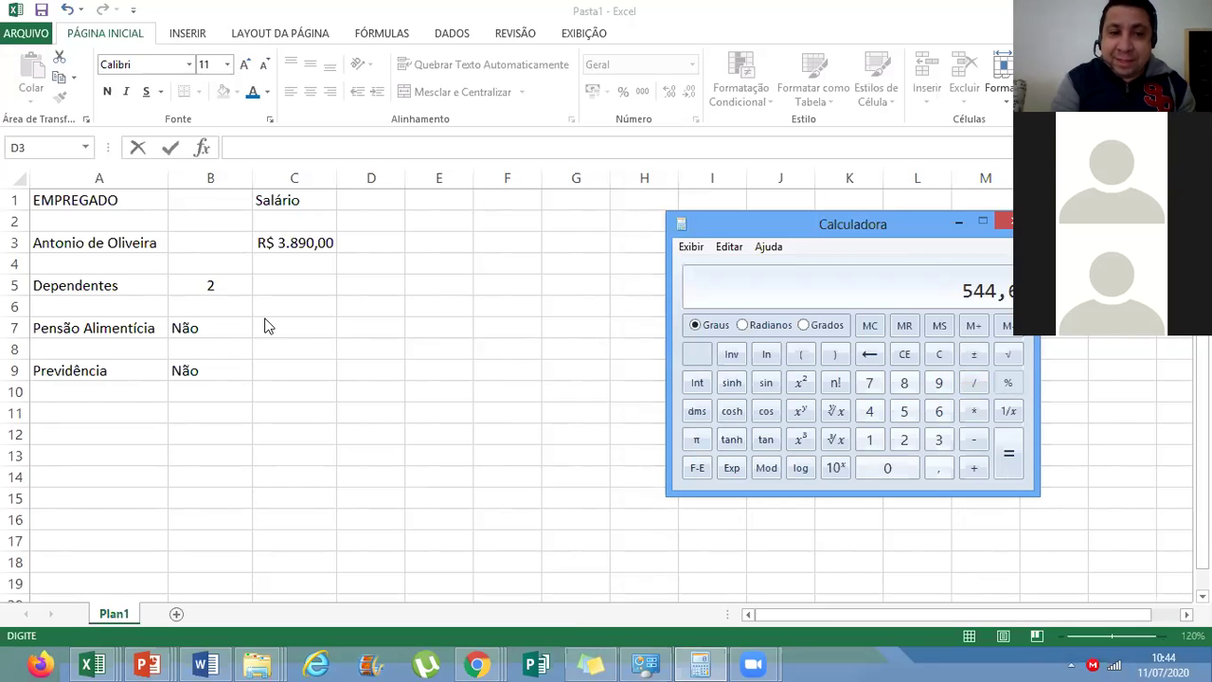
Move the Salário heading and the salary value from column C to column D, and autofit column D's width.
{"action": "left_click", "coordinate": [291, 204]}
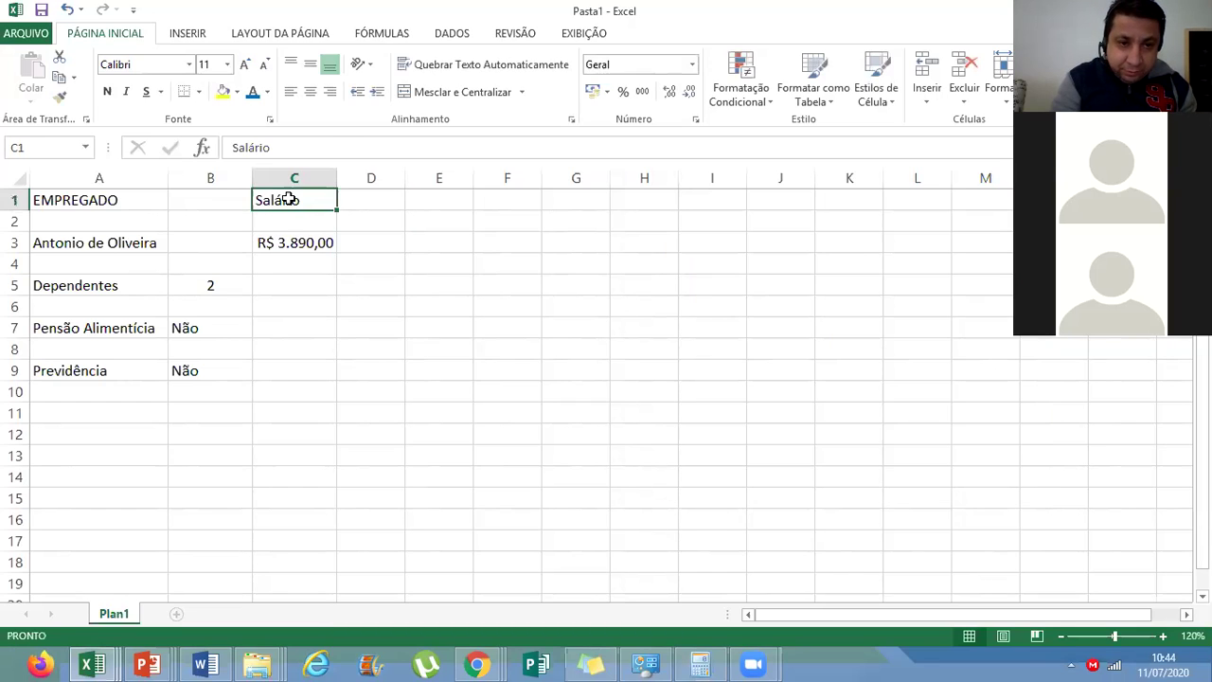
{"action": "left_click_drag", "start_coordinate": [296, 202], "coordinate": [434, 284]}
{"action": "left_click", "coordinate": [438, 284]}
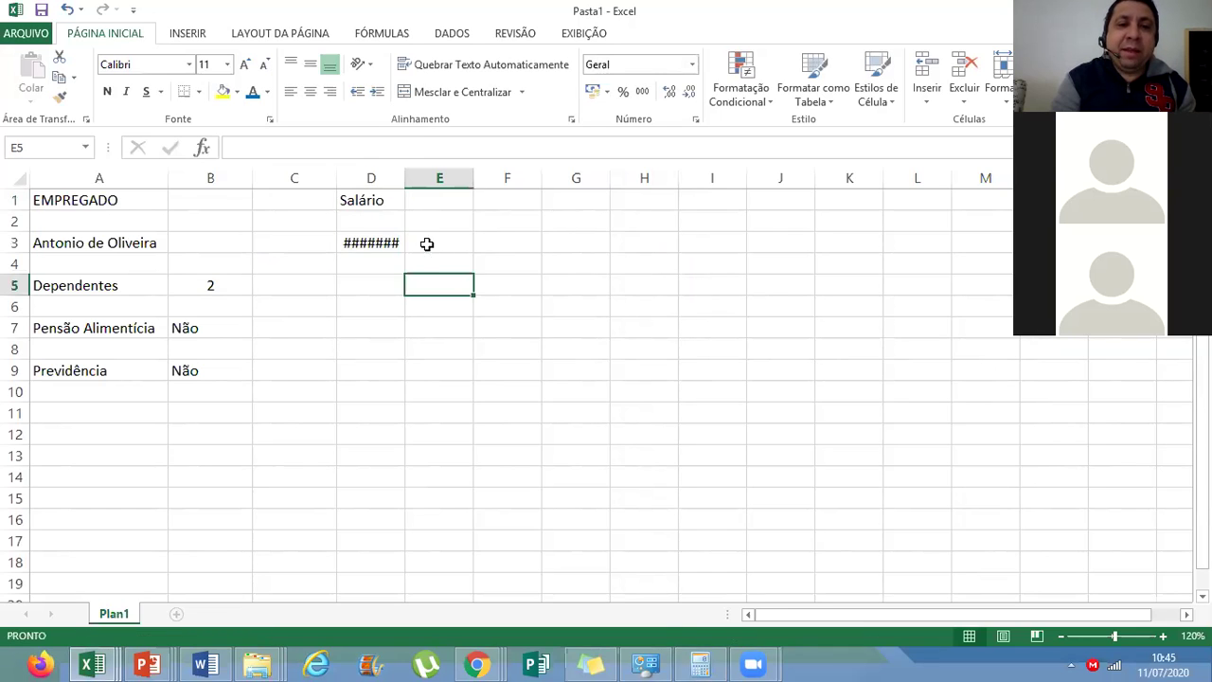
{"action": "double_click", "coordinate": [405, 178]}
{"action": "left_click", "coordinate": [397, 286]}
{"action": "left_click", "coordinate": [388, 261]}
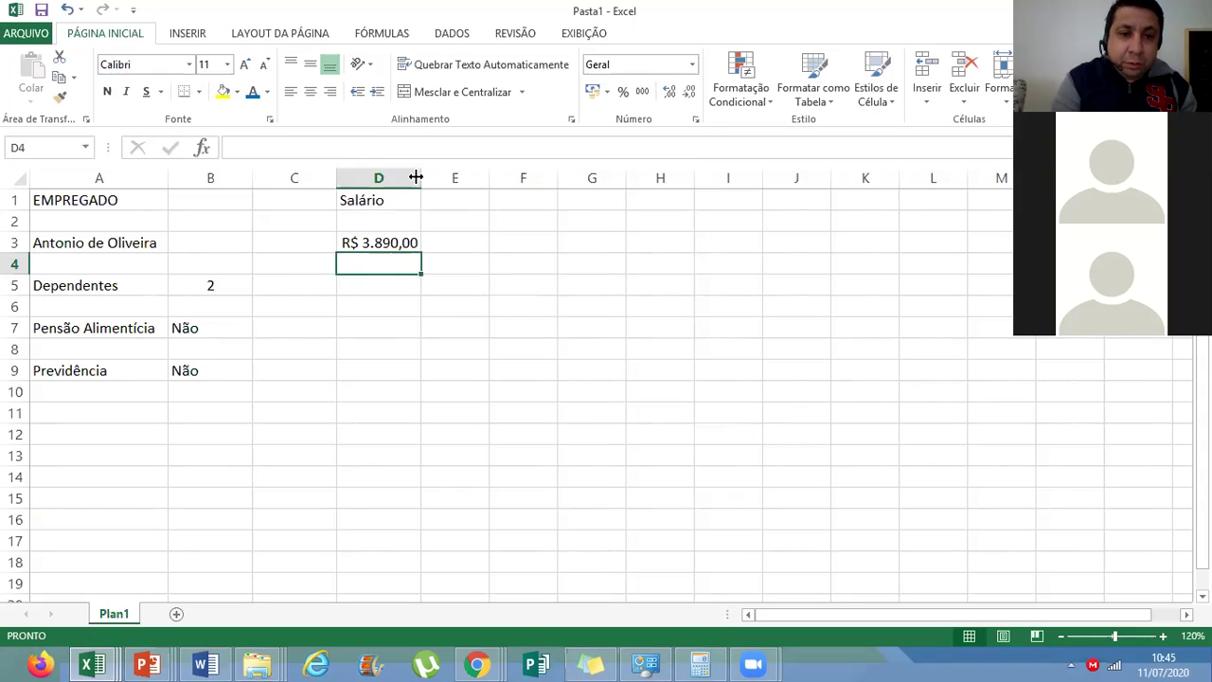
Enter the label "Sal. Bruto" in cell F3.
{"action": "left_click", "coordinate": [465, 244]}
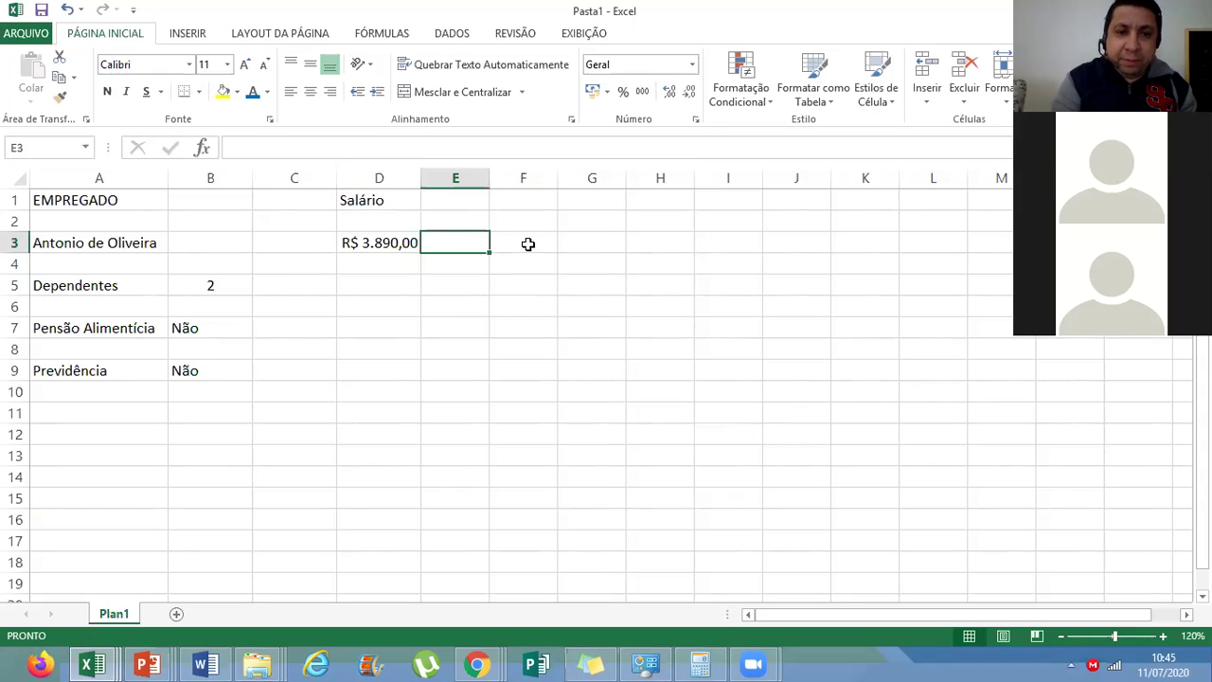
{"action": "left_click", "coordinate": [538, 244]}
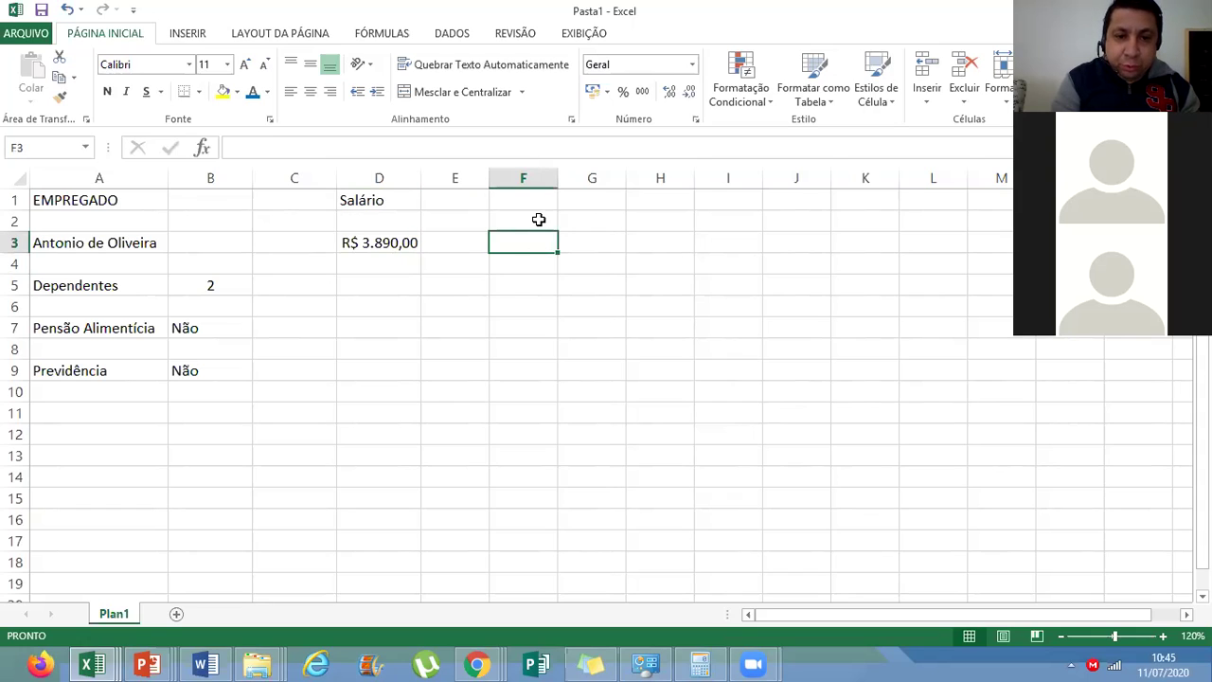
{"action": "left_click", "coordinate": [541, 219]}
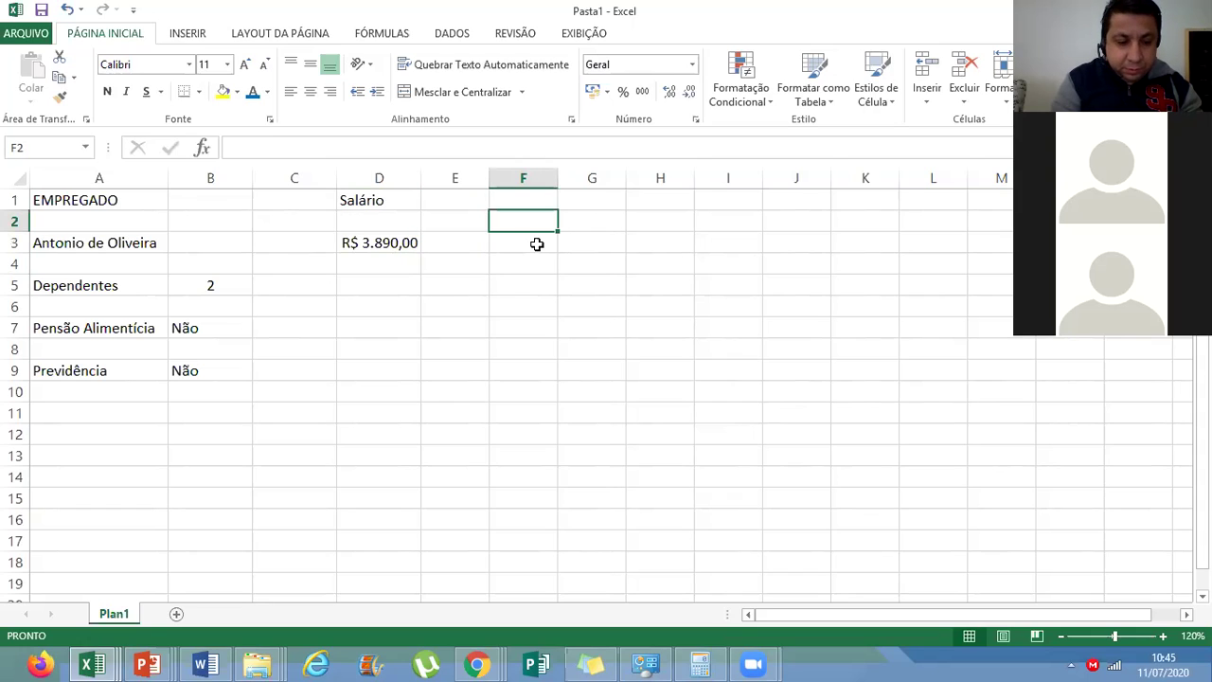
{"action": "left_click", "coordinate": [537, 244]}
{"action": "type", "text": "As. N"}
{"action": "key", "text": "BackSpace"}
{"action": "key", "text": "BackSpace"}
{"action": "key", "text": "BackSpace"}
{"action": "key", "text": "BackSpace"}
{"action": "key", "text": "BackSpace"}
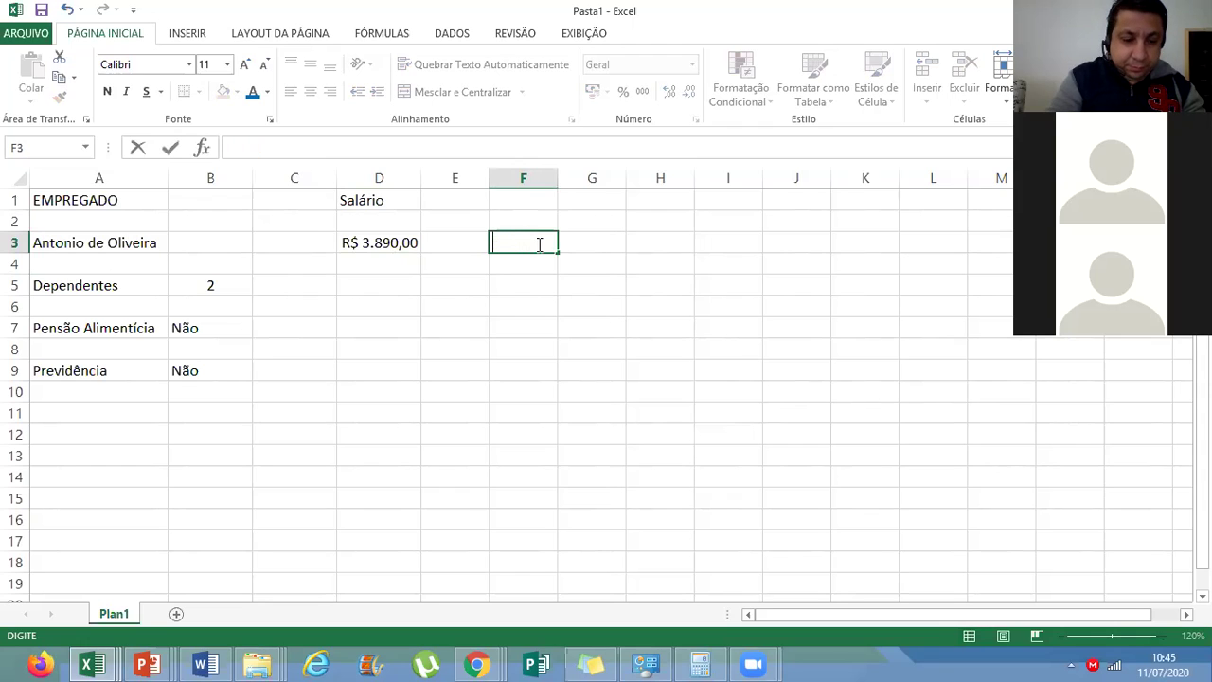
{"action": "type", "text": "Sal"}
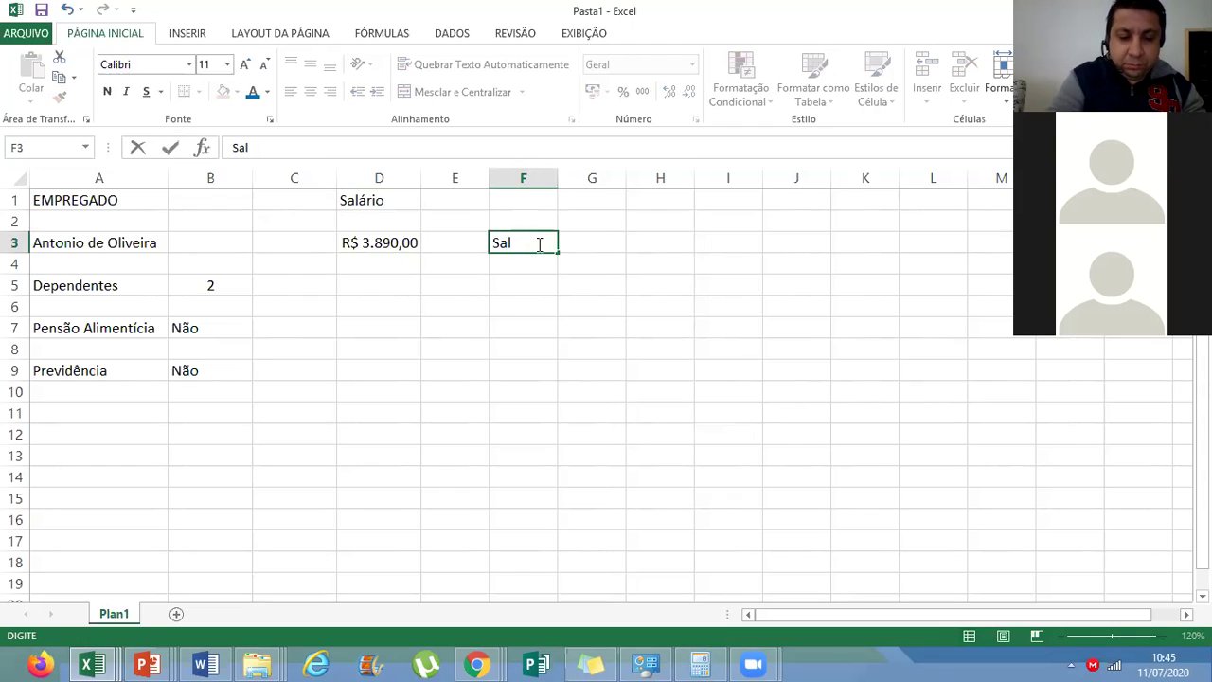
{"action": "type", "text": ". Briut"}
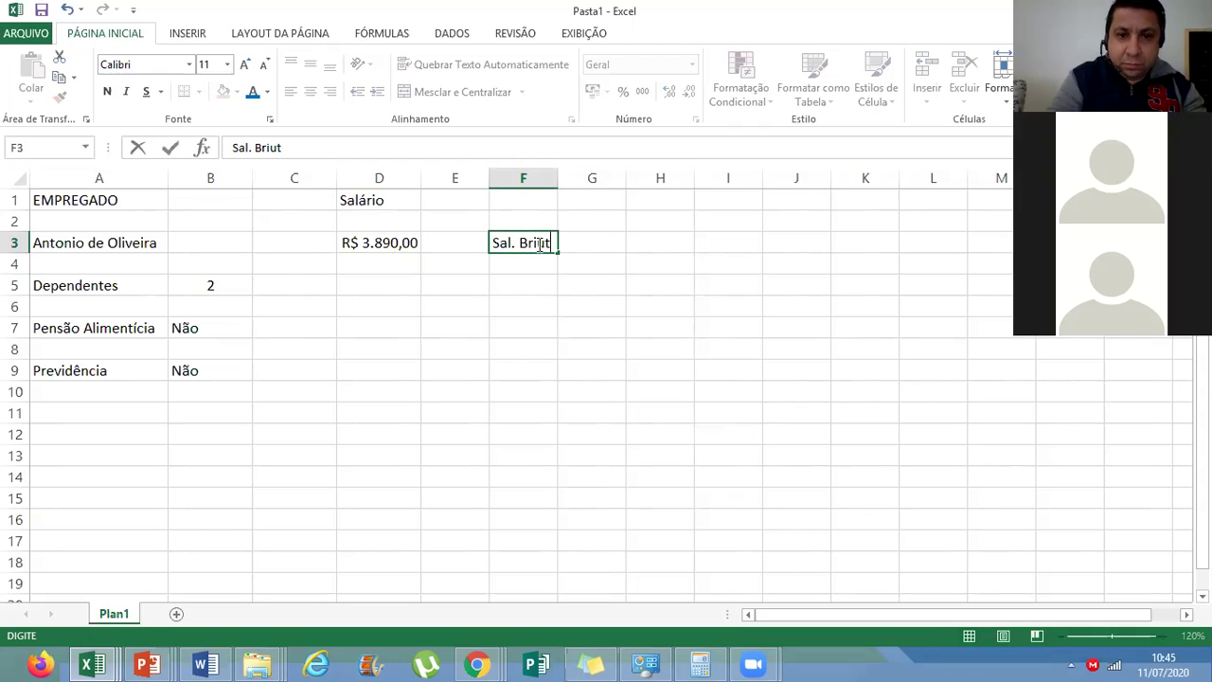
{"action": "key", "text": "BackSpace"}
{"action": "key", "text": "BackSpace"}
{"action": "key", "text": "BackSpace"}
{"action": "type", "text": "uto"}
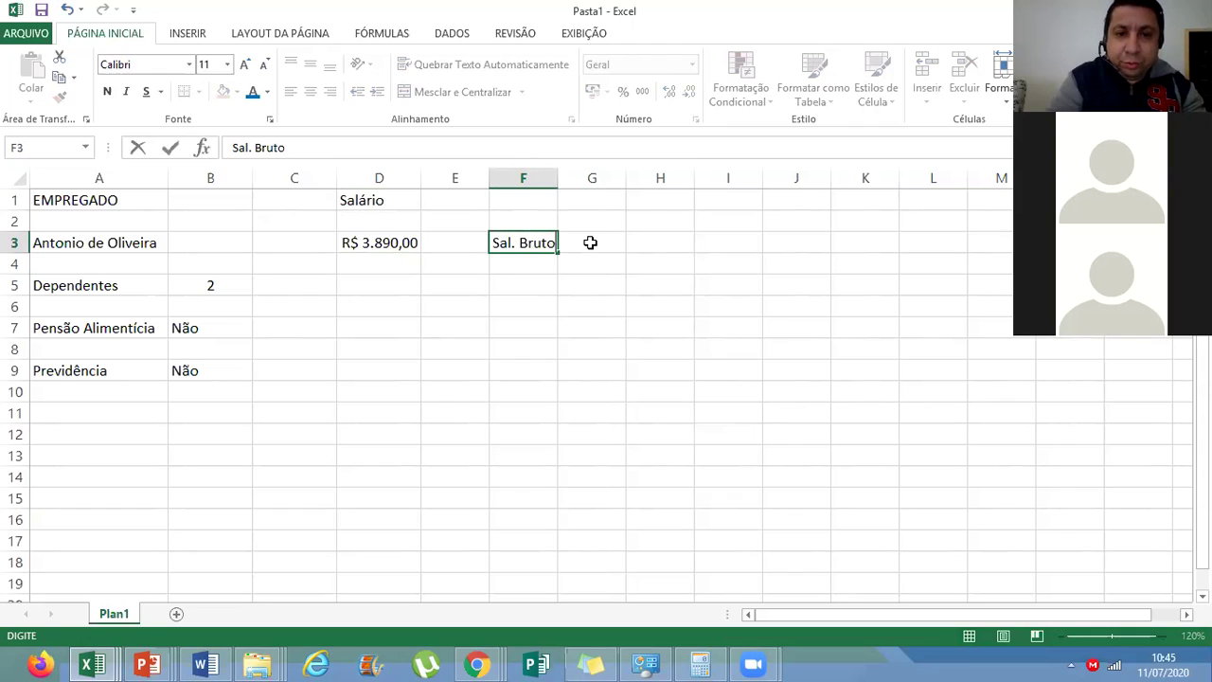
{"action": "left_click", "coordinate": [548, 269]}
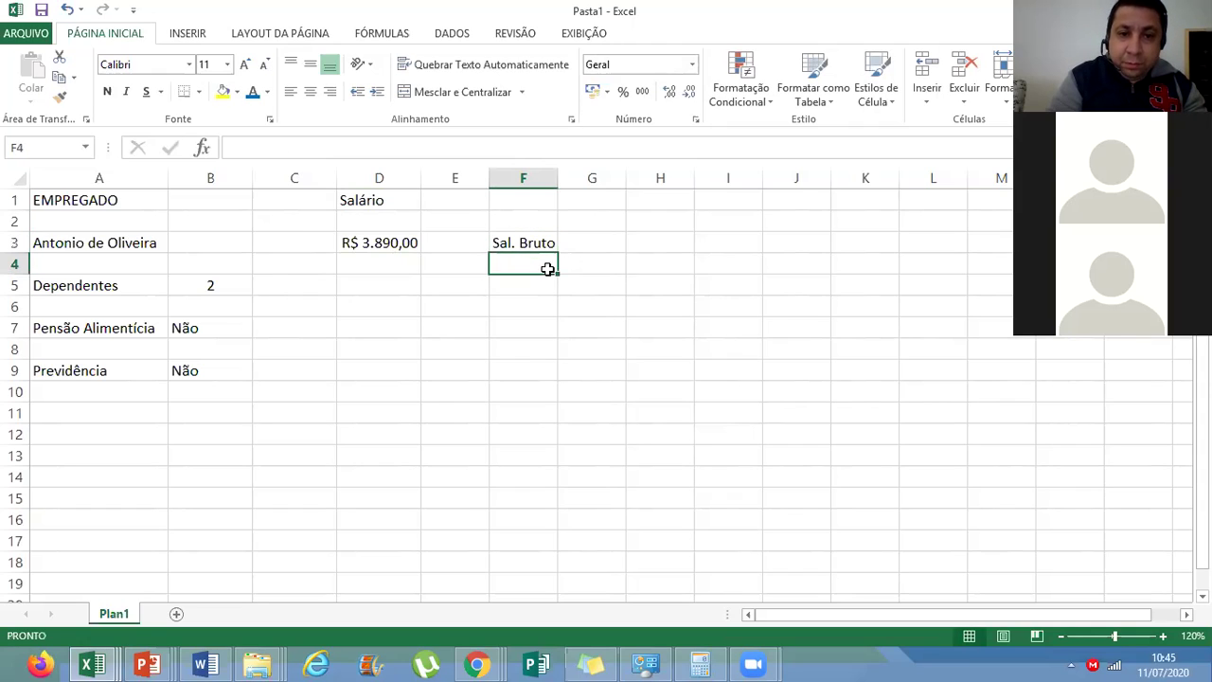
{"action": "type", "text": "="}
{"action": "left_click", "coordinate": [517, 313]}
{"action": "key", "text": "BackSpace"}
{"action": "key", "text": "BackSpace"}
{"action": "key", "text": "BackSpace"}
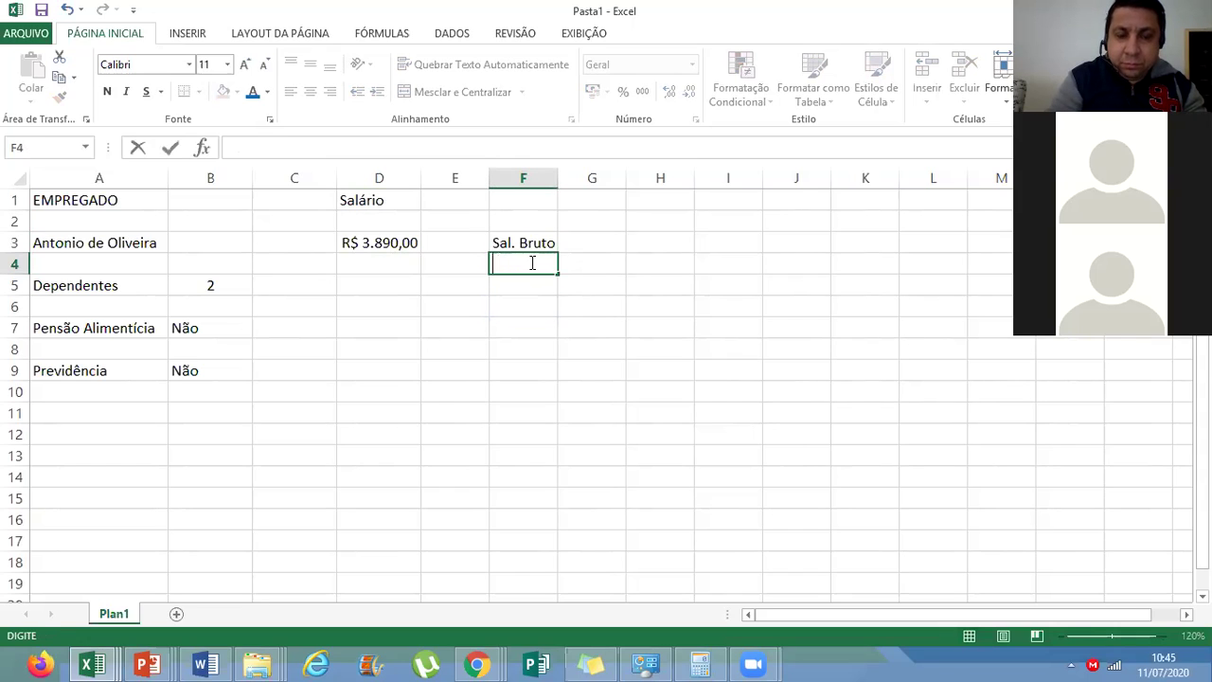
{"action": "left_click", "coordinate": [595, 245]}
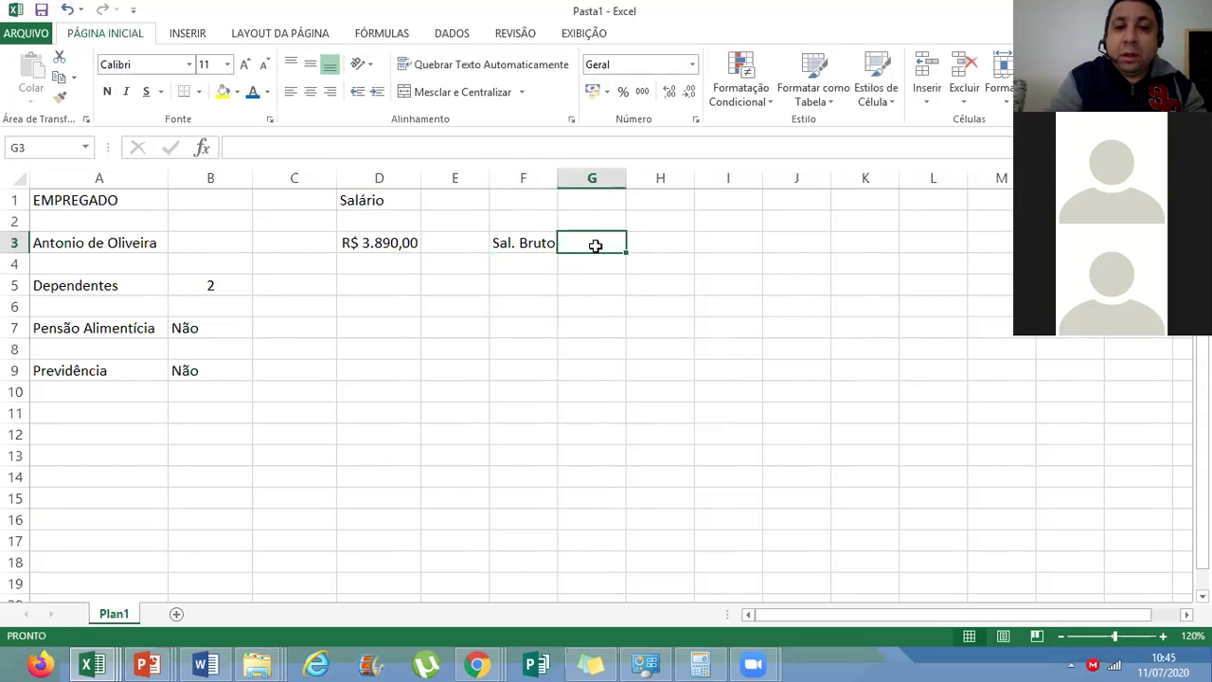
Enter "(-)" in cell F4, centred and in red font.
{"action": "left_click", "coordinate": [511, 264]}
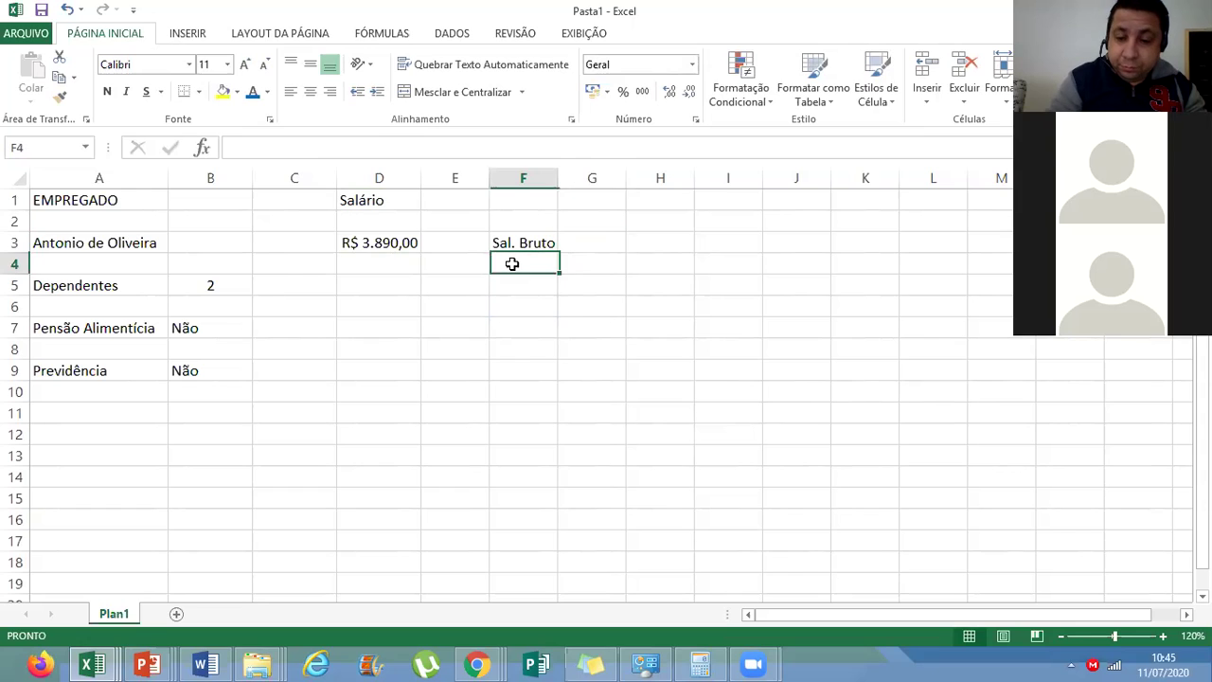
{"action": "type", "text": "(-)"}
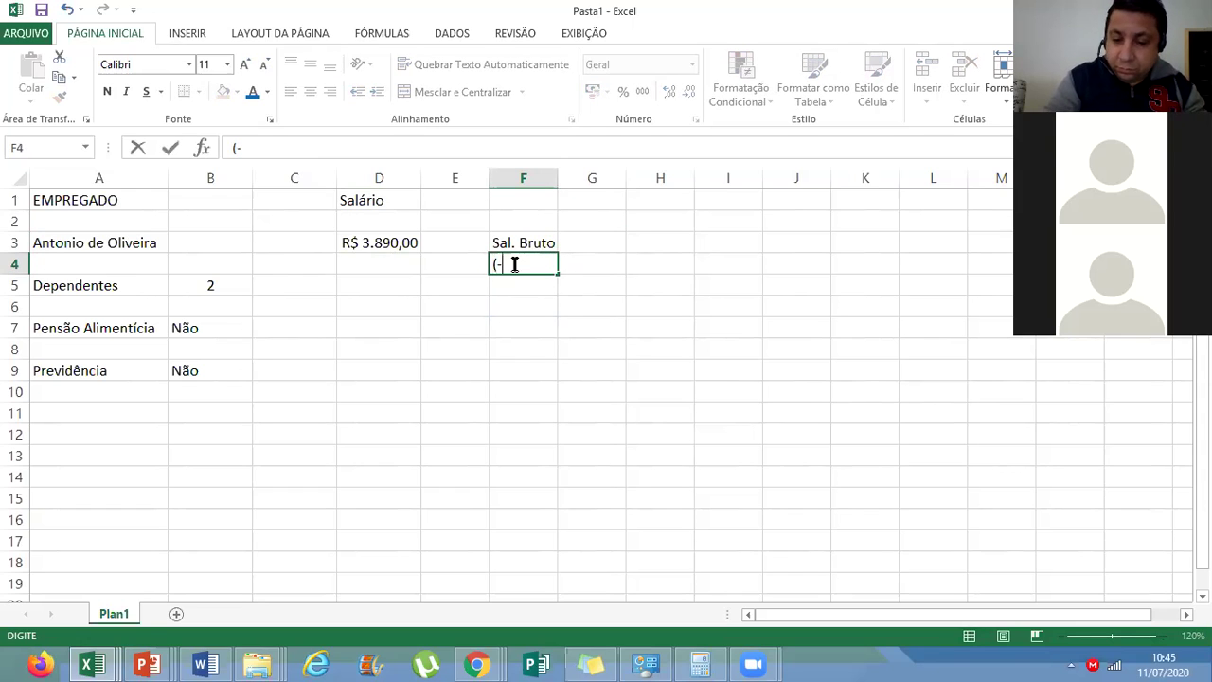
{"action": "left_click", "coordinate": [520, 313]}
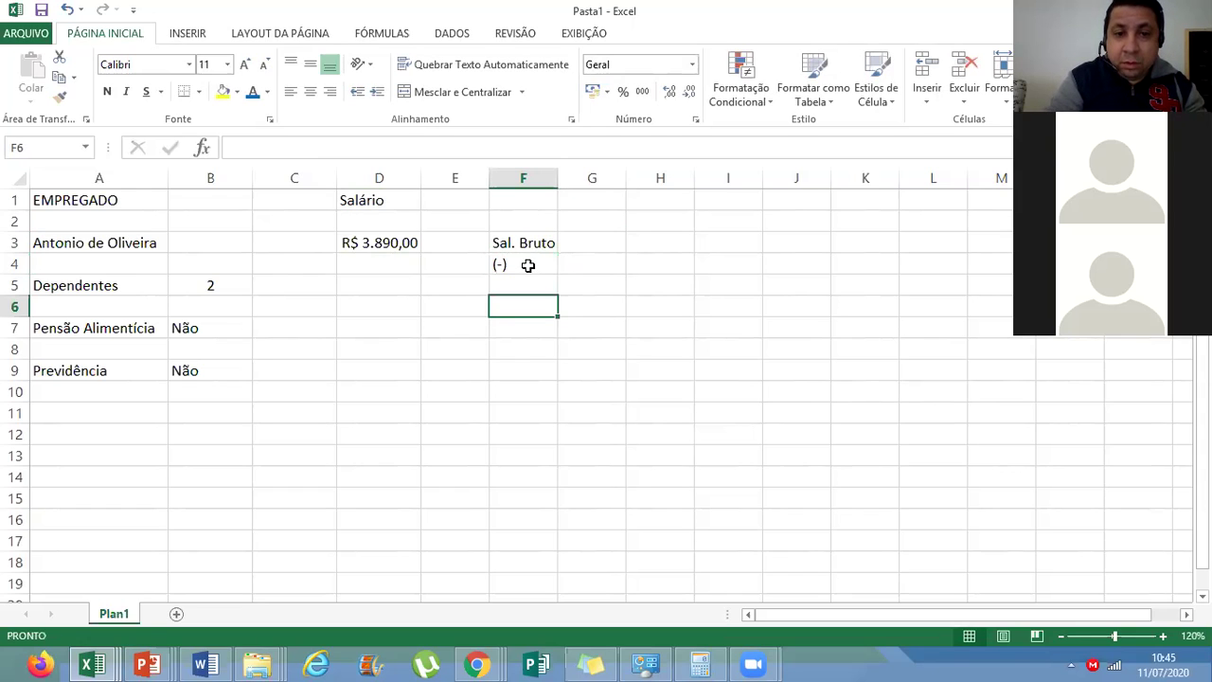
{"action": "left_click", "coordinate": [526, 264]}
{"action": "left_click", "coordinate": [311, 95]}
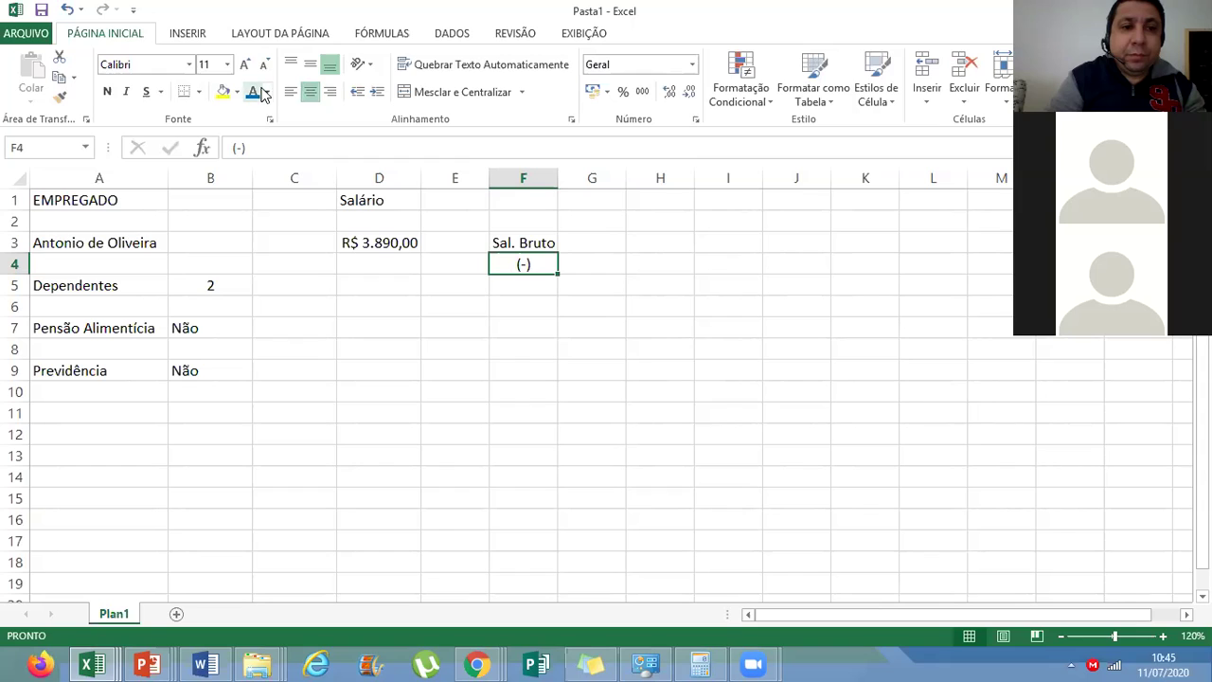
{"action": "left_click", "coordinate": [270, 91]}
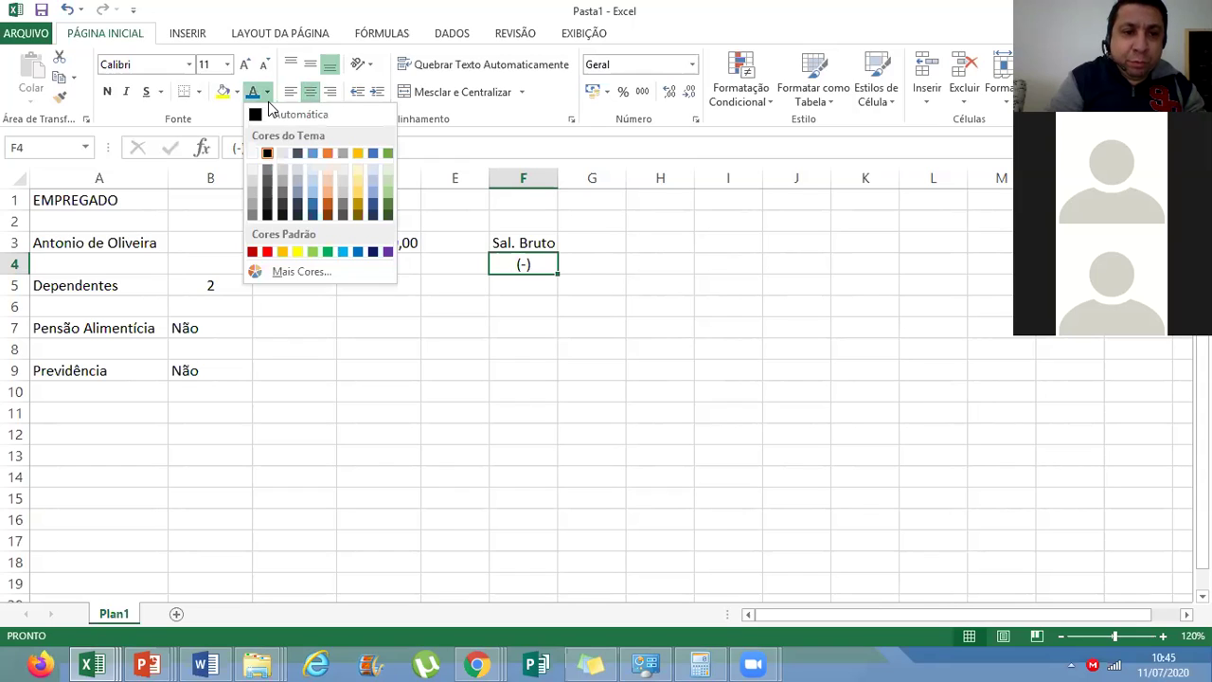
{"action": "left_click", "coordinate": [267, 251]}
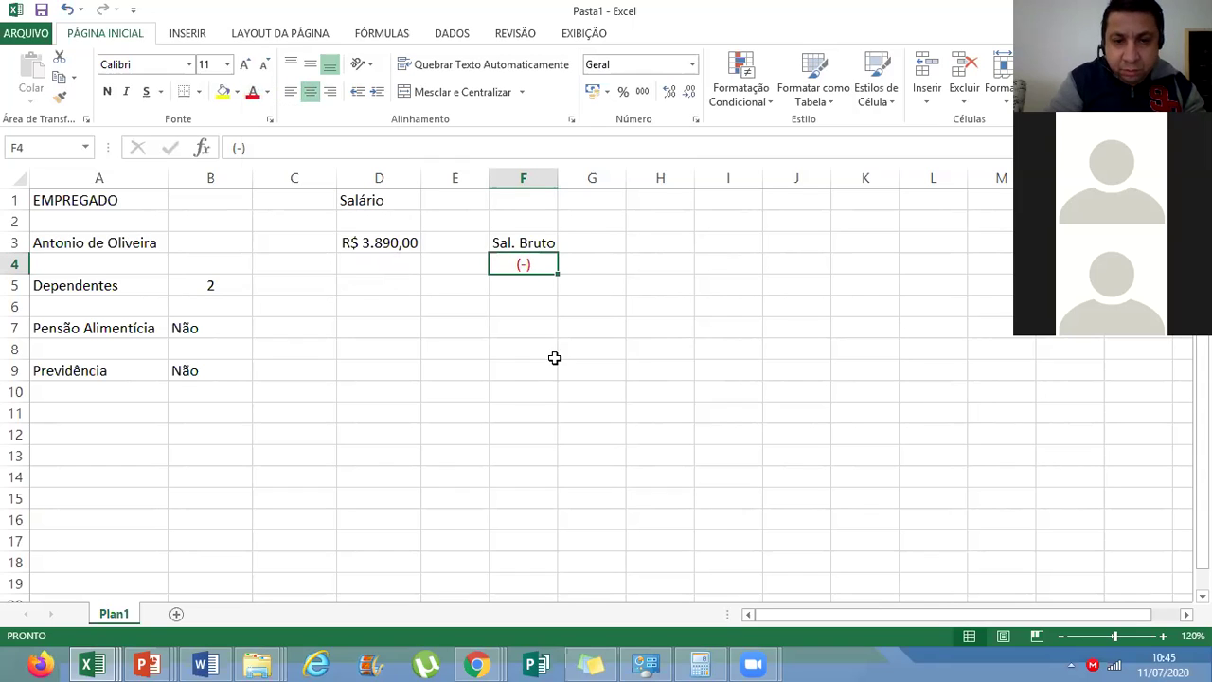
Enter the label "INSS" in cell F5, centred and in red font.
{"action": "left_click", "coordinate": [537, 286]}
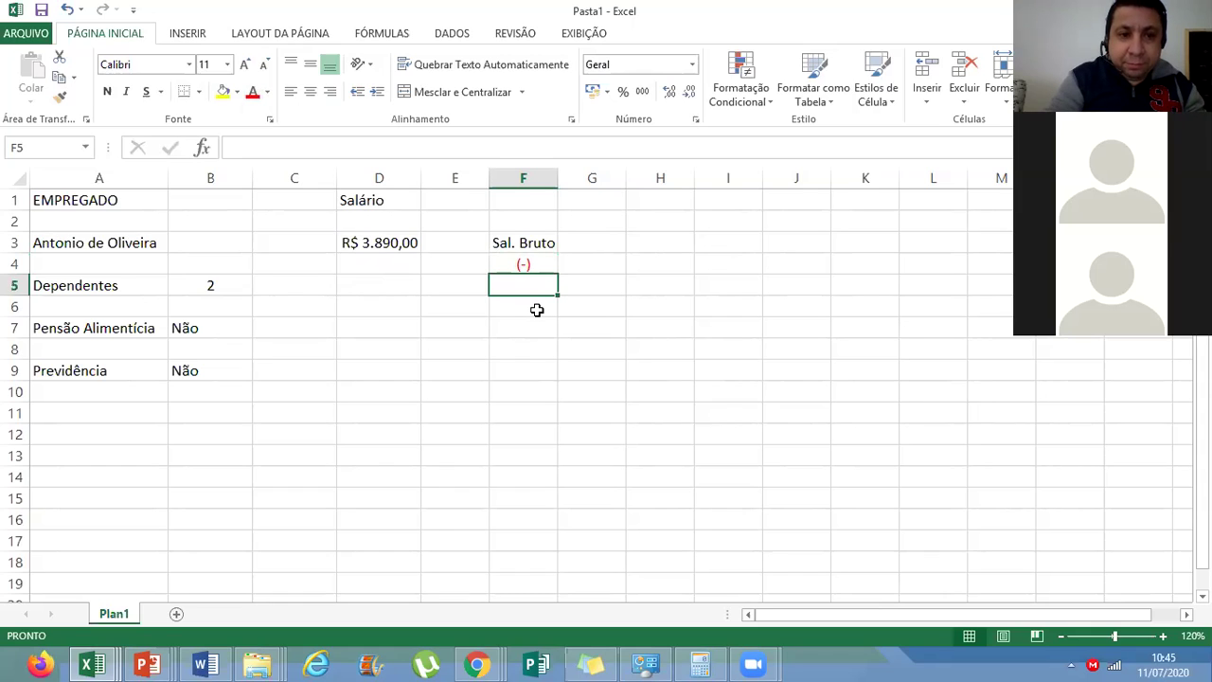
{"action": "type", "text": "IN"}
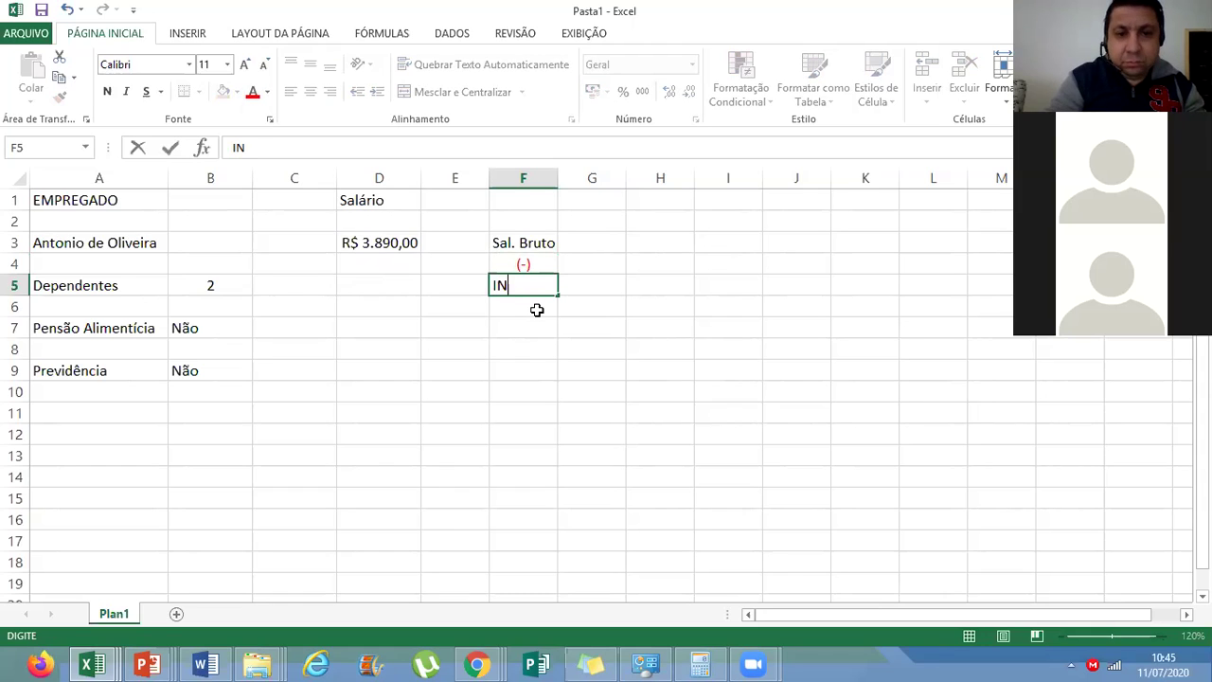
{"action": "type", "text": "SS"}
{"action": "key", "text": "Return"}
{"action": "left_click", "coordinate": [537, 285]}
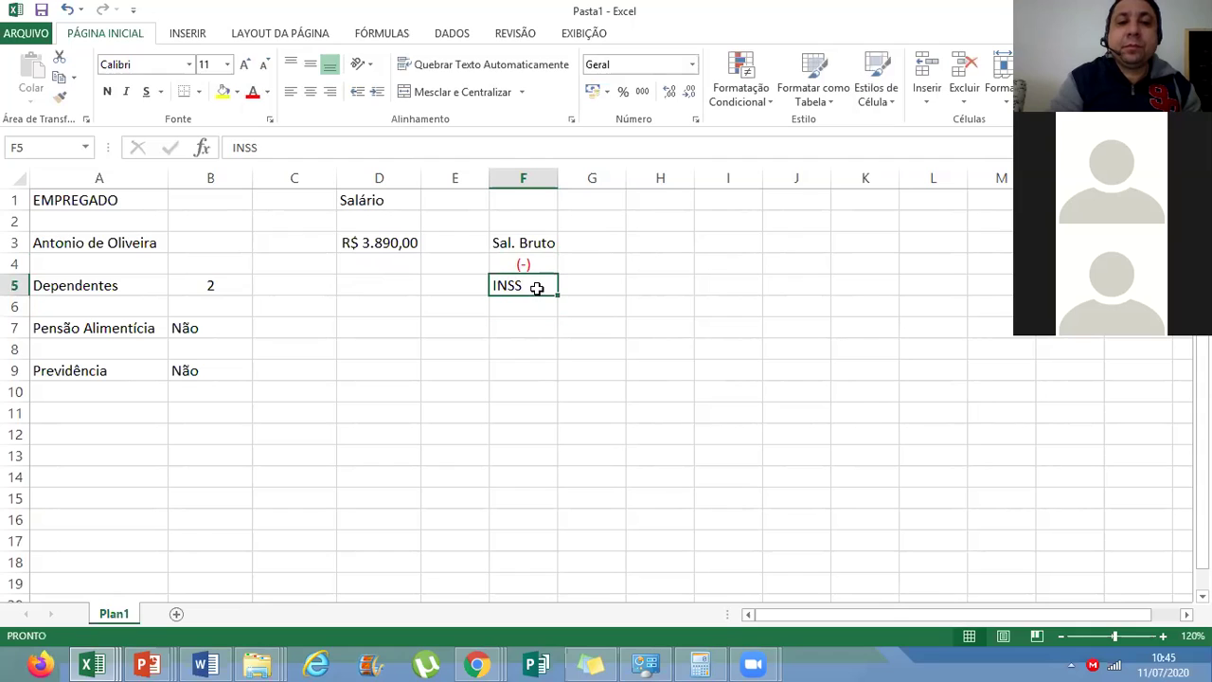
{"action": "left_click", "coordinate": [309, 92]}
{"action": "left_click", "coordinate": [252, 93]}
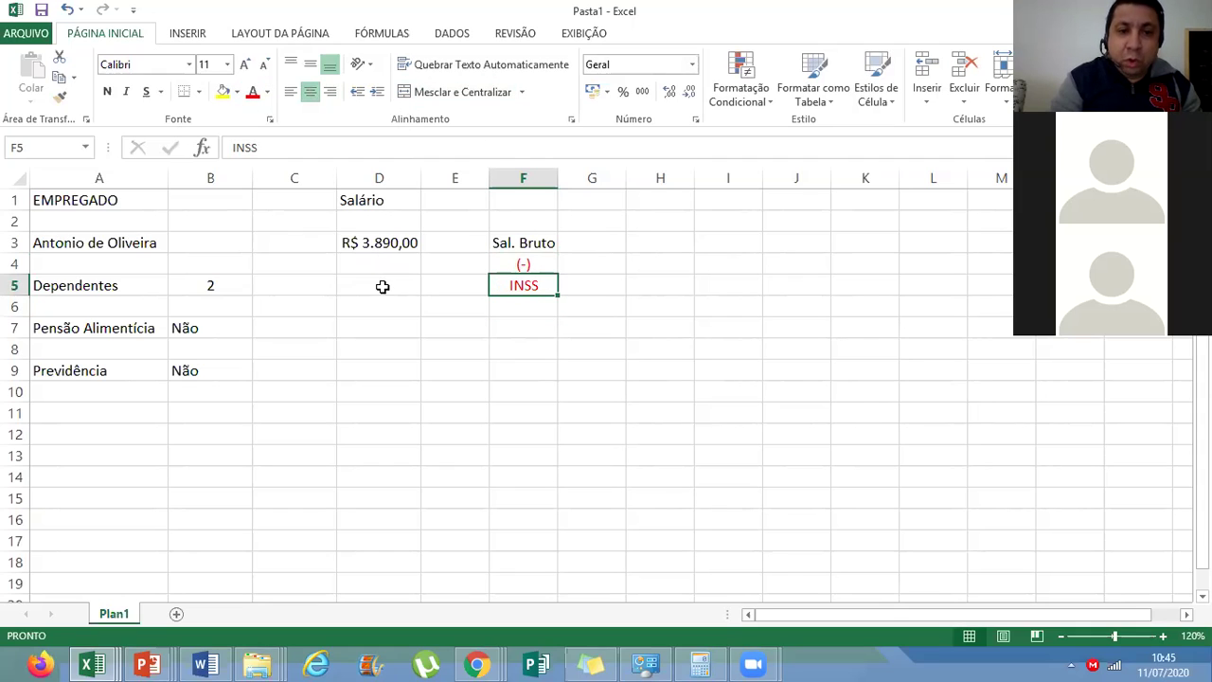
{"action": "left_click", "coordinate": [382, 286]}
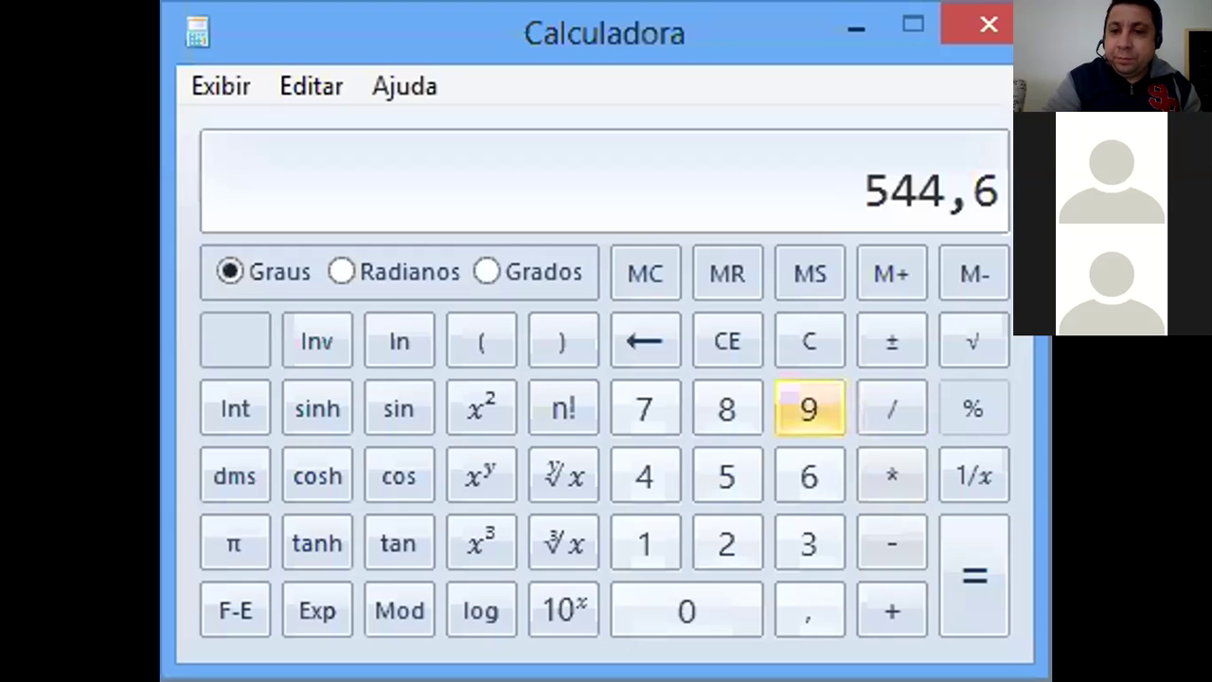
Clear the previous result in Calculator and subtract the INSS amount from the salary as 3890 - 544,6.
{"action": "left_click", "coordinate": [802, 320]}
{"action": "type", "text": "38"}
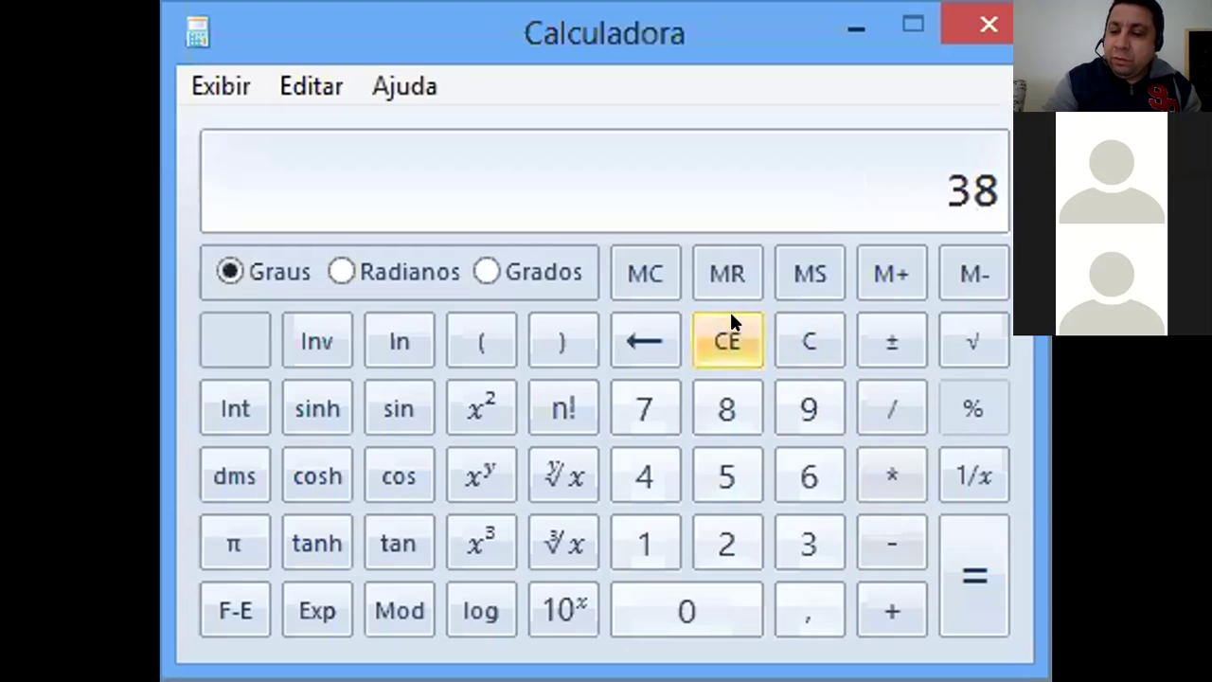
{"action": "type", "text": "90-544"}
{"action": "type", "text": ",6"}
{"action": "key", "text": "Return"}
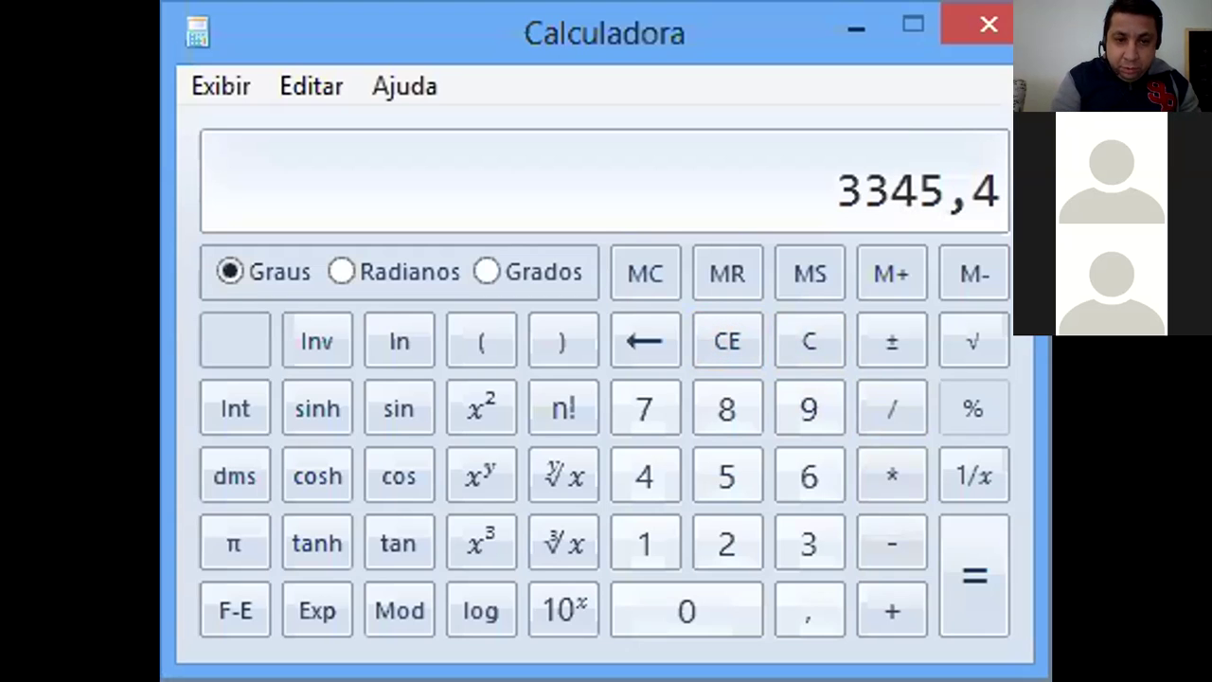
Switch to the PowerPoint presentation and go to slide 22, the first part of the step-by-step IRRF calculation.
{"action": "key", "text": "alt+Tab"}
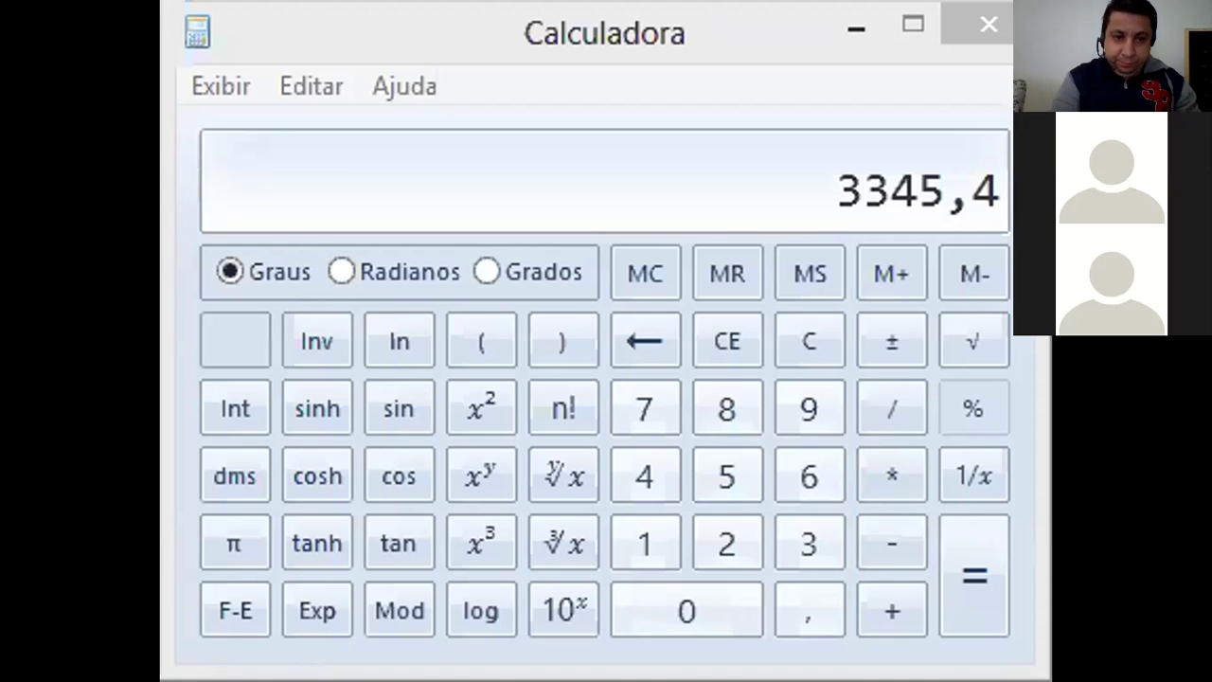
{"action": "key", "text": "alt+Tab"}
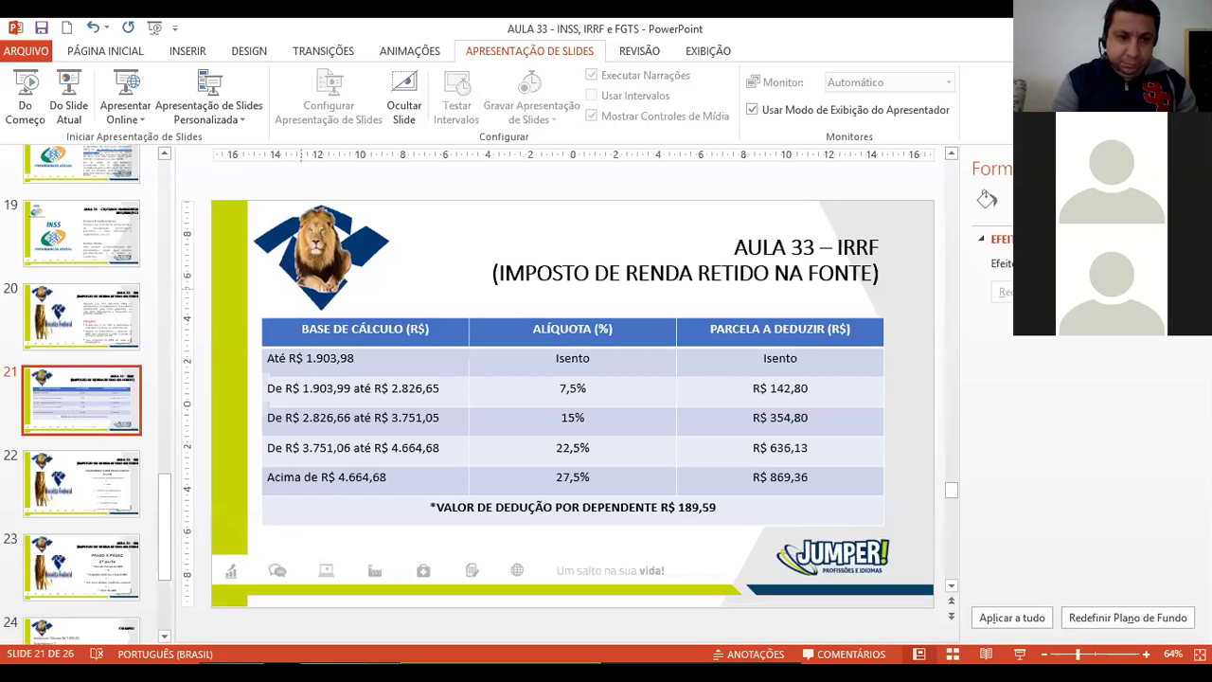
{"action": "key", "text": "Up"}
{"action": "key", "text": "Down"}
{"action": "key", "text": "Down"}
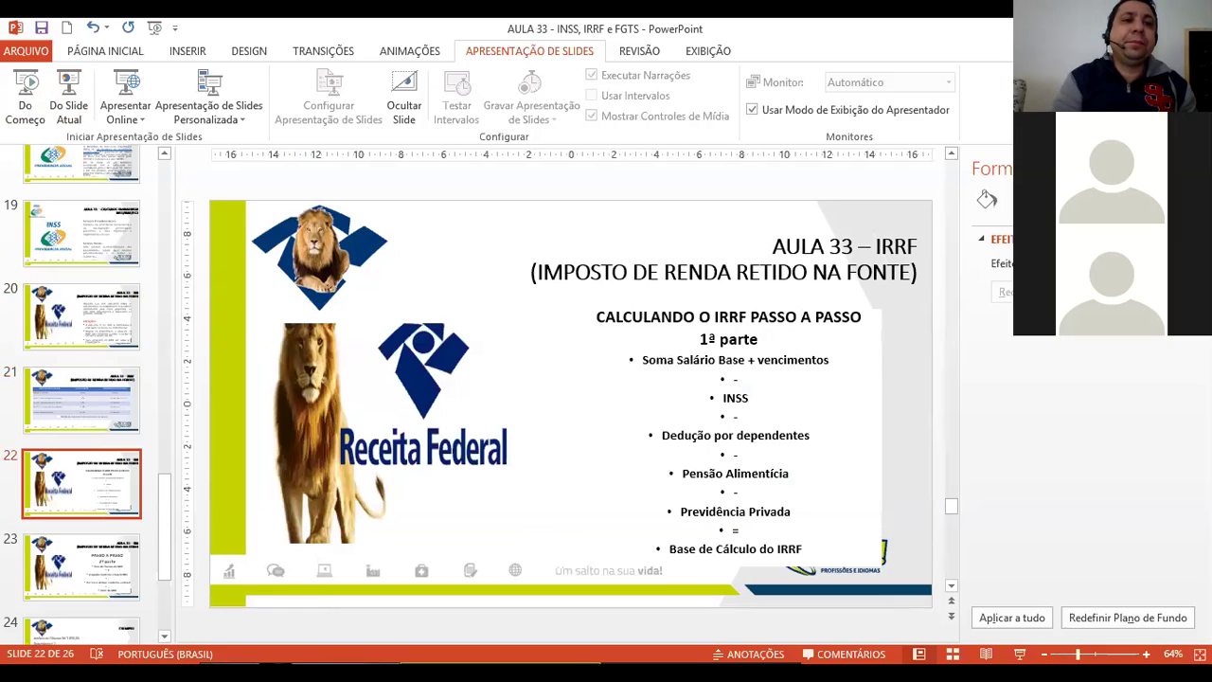
Start the slide show and advance past the INSS contribution table.
{"action": "left_click", "coordinate": [68, 94]}
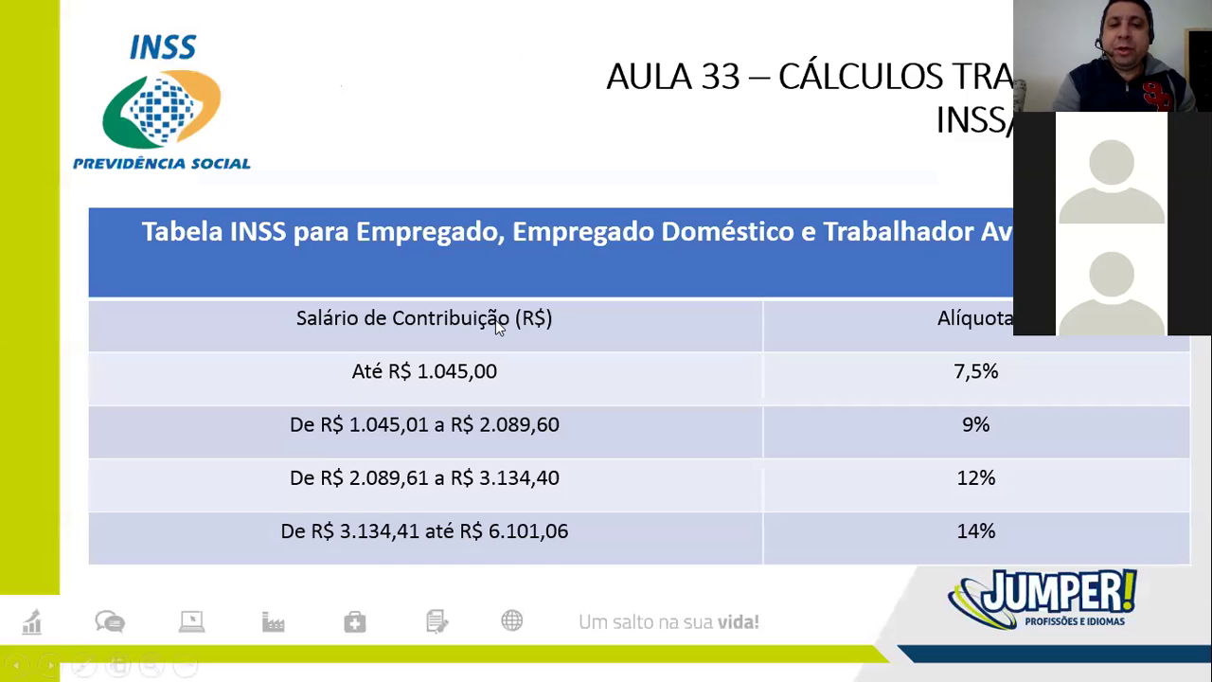
{"action": "left_click", "coordinate": [496, 319]}
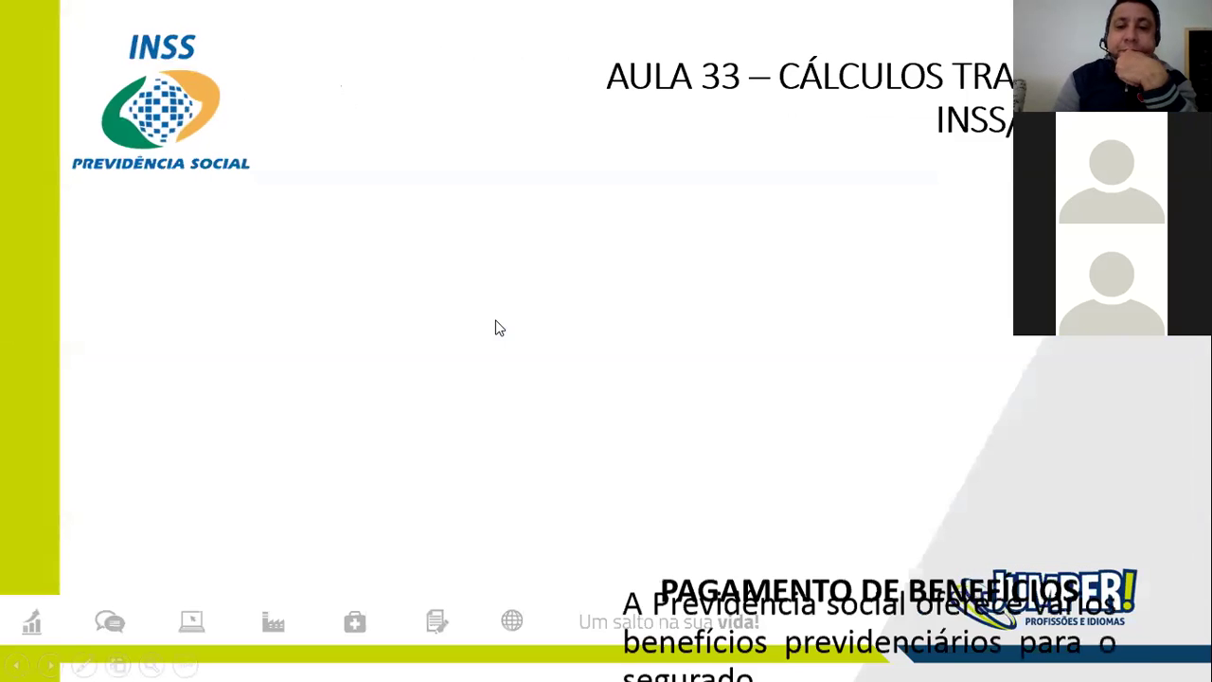
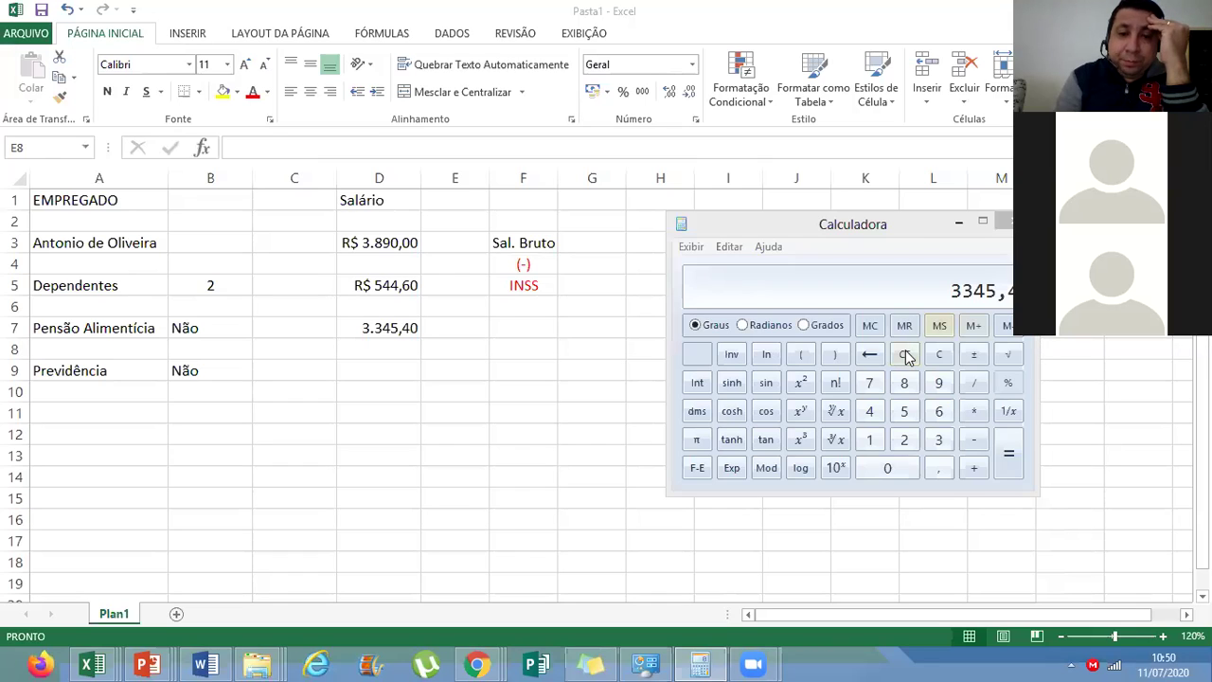
Clear the previous result in Calculator and compute the deduction for two dependents as 189,59 * 2.
{"action": "left_click", "coordinate": [906, 355]}
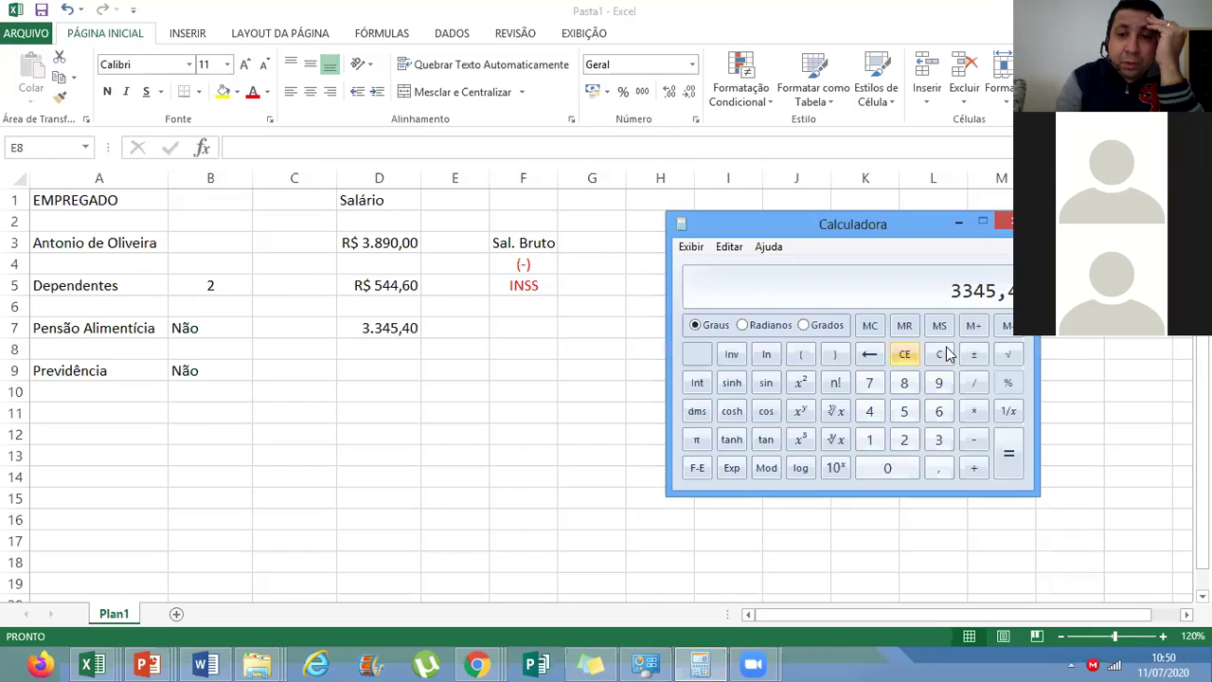
{"action": "left_click", "coordinate": [907, 355]}
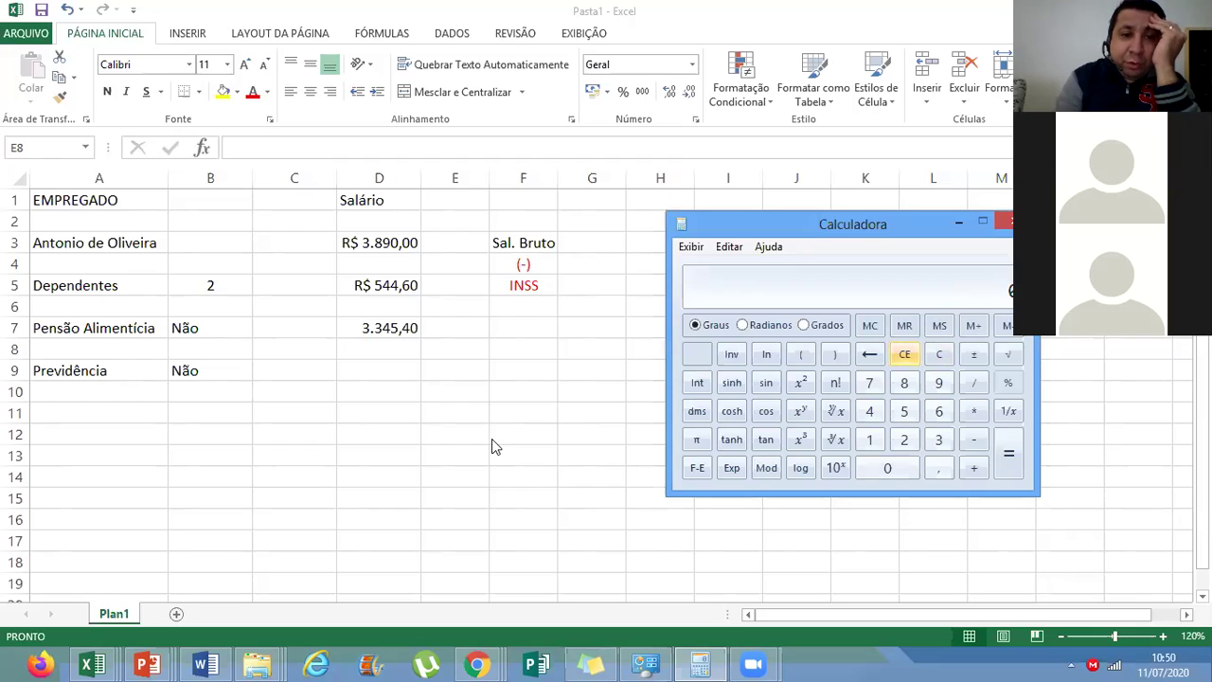
{"action": "left_click", "coordinate": [731, 468]}
{"action": "type", "text": "189"}
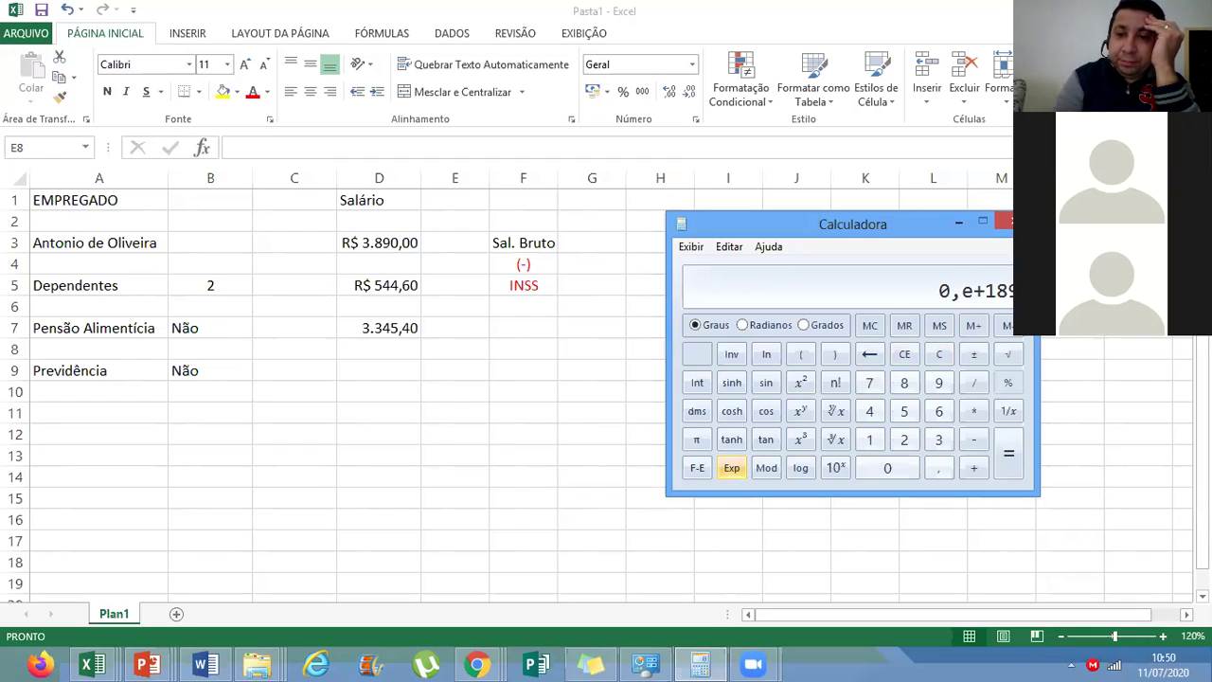
{"action": "left_click", "coordinate": [937, 356]}
{"action": "type", "text": "189,59"}
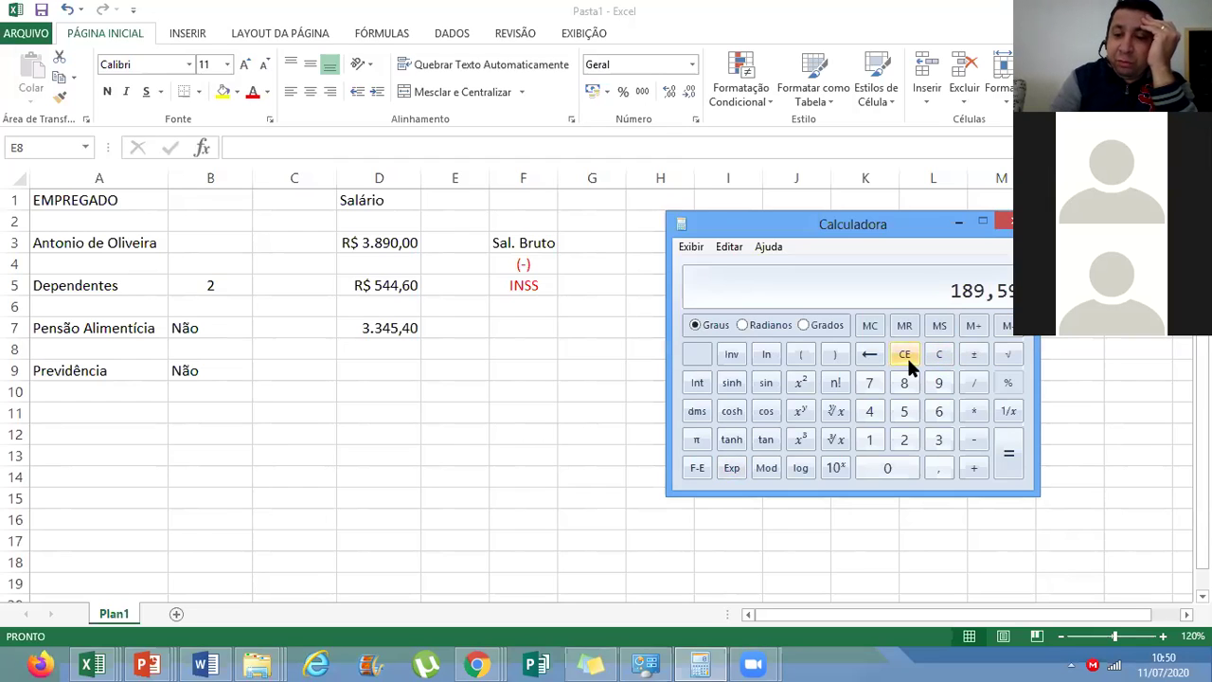
{"action": "type", "text": "*2"}
{"action": "key", "text": "Return"}
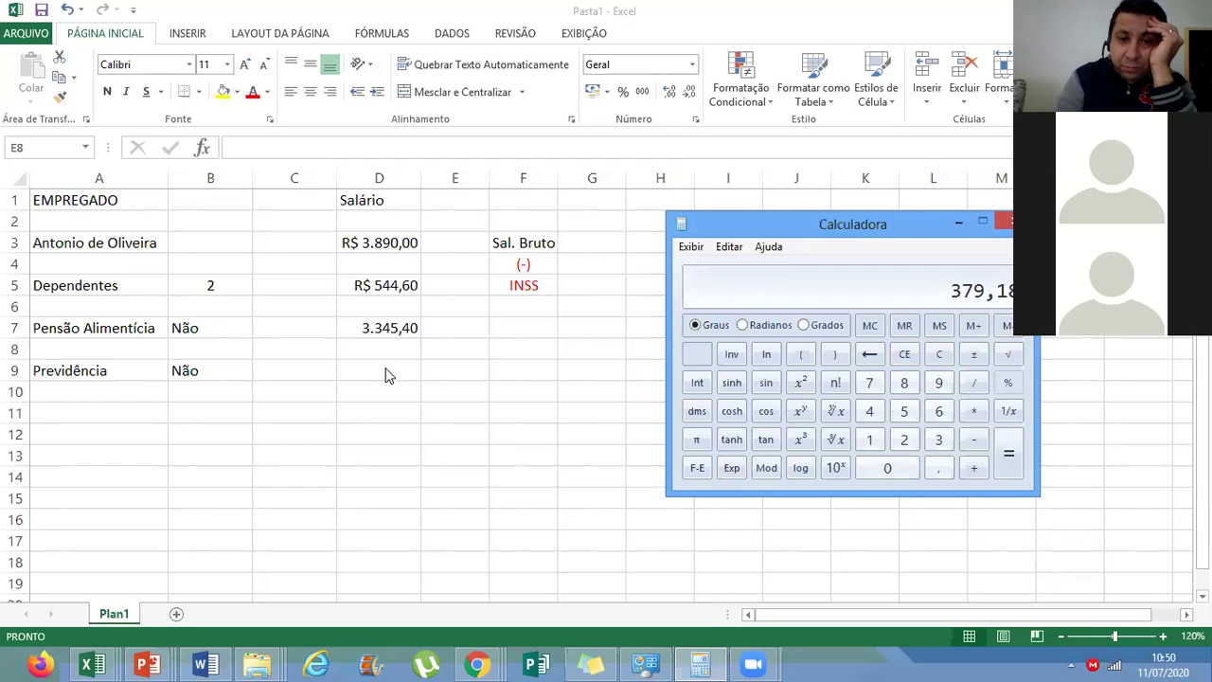
Enter "(-)" in cell F7, centred and in red font.
{"action": "left_click", "coordinate": [533, 332]}
{"action": "left_click", "coordinate": [533, 327]}
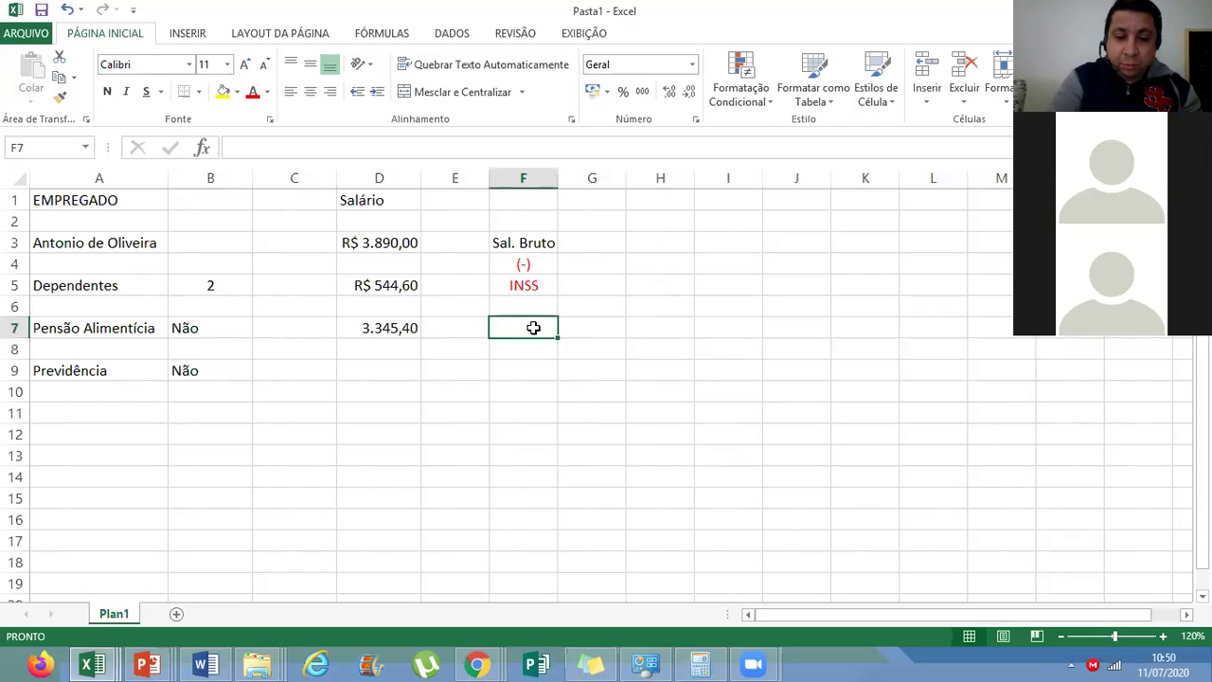
{"action": "type", "text": "(-)"}
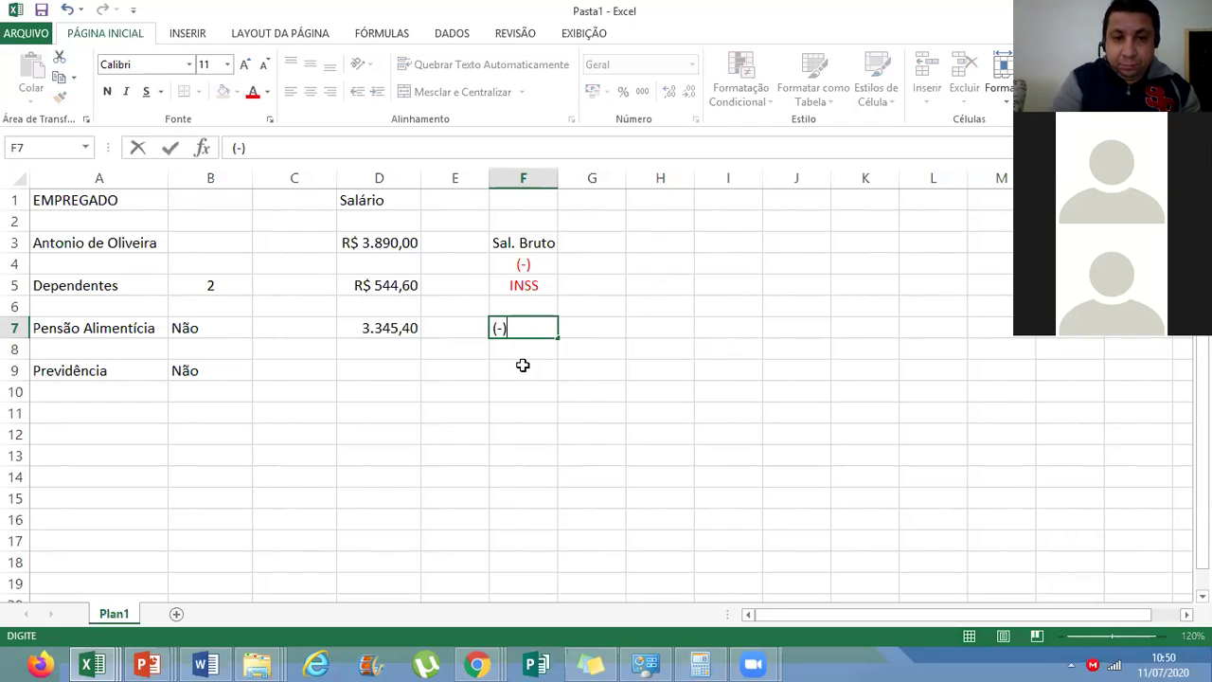
{"action": "key", "text": "Return"}
{"action": "left_click", "coordinate": [529, 329]}
{"action": "left_click", "coordinate": [311, 92]}
{"action": "left_click", "coordinate": [251, 92]}
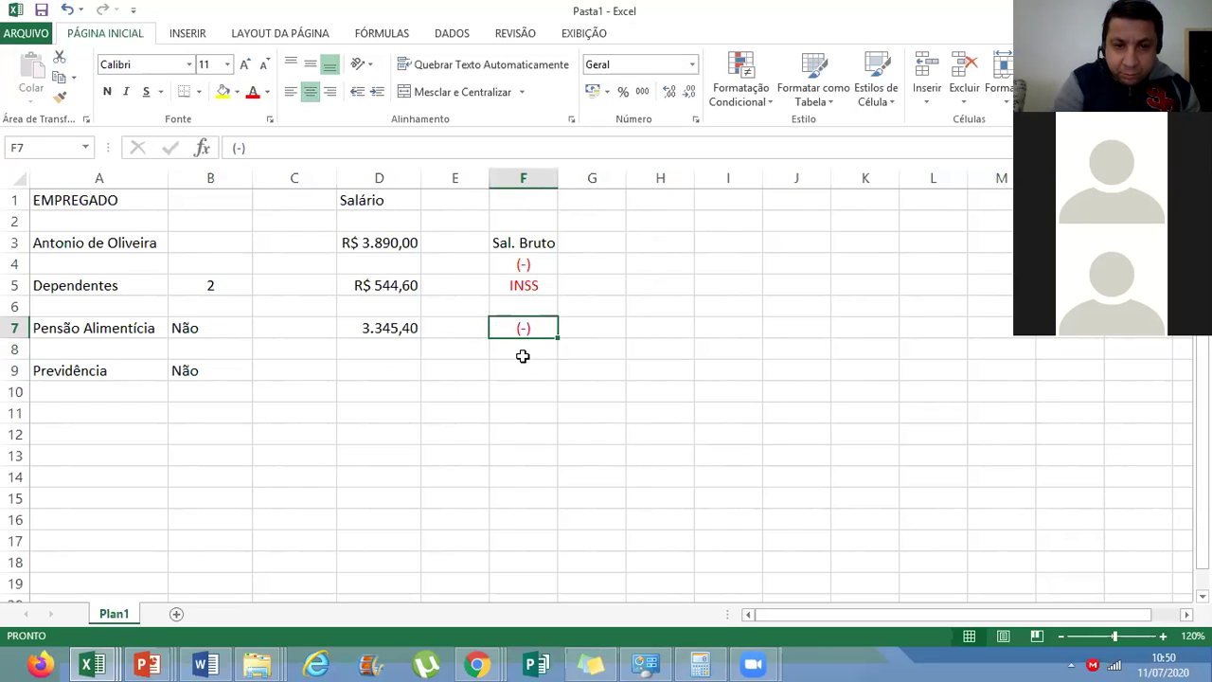
Enter the label "Dedução por dependentes" in cell F8, centred and in red font.
{"action": "left_click", "coordinate": [522, 355]}
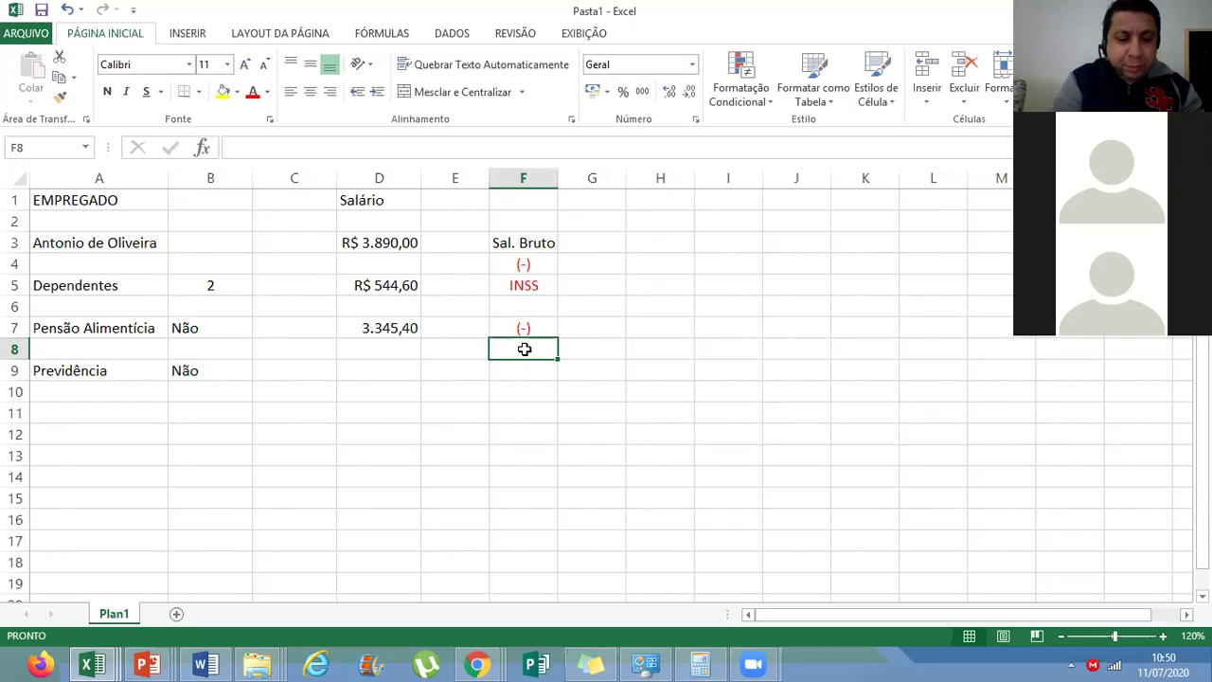
{"action": "type", "text": "Dedução por dependentes"}
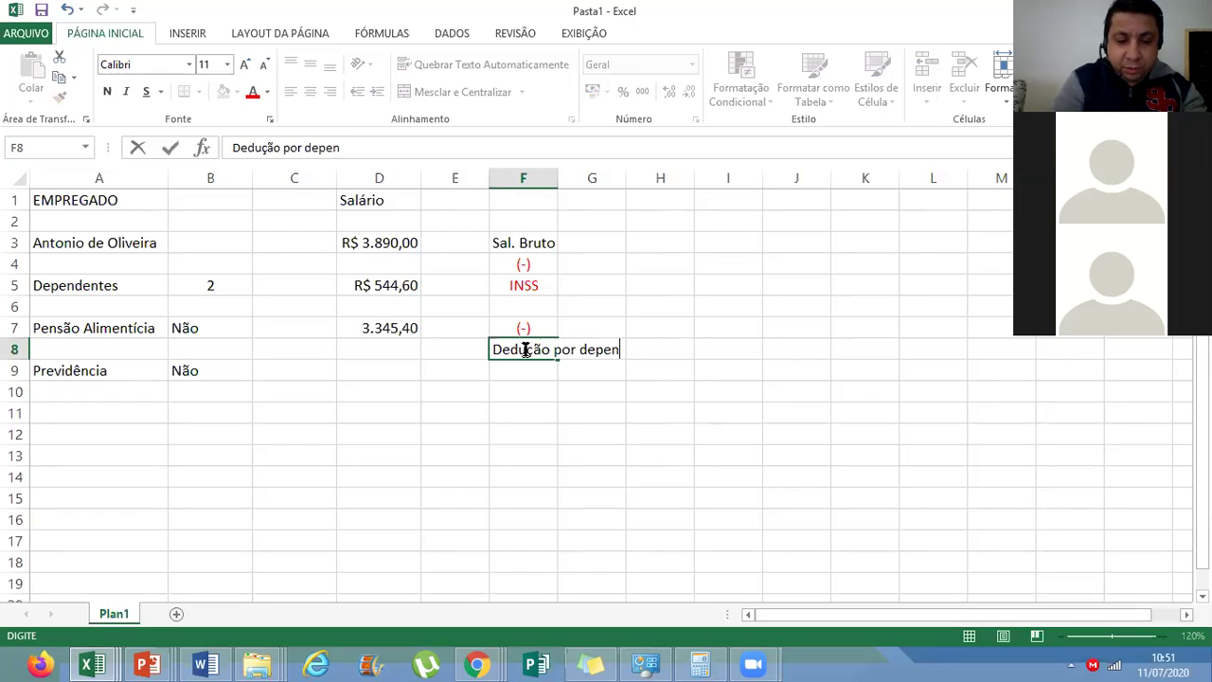
{"action": "left_click", "coordinate": [707, 406]}
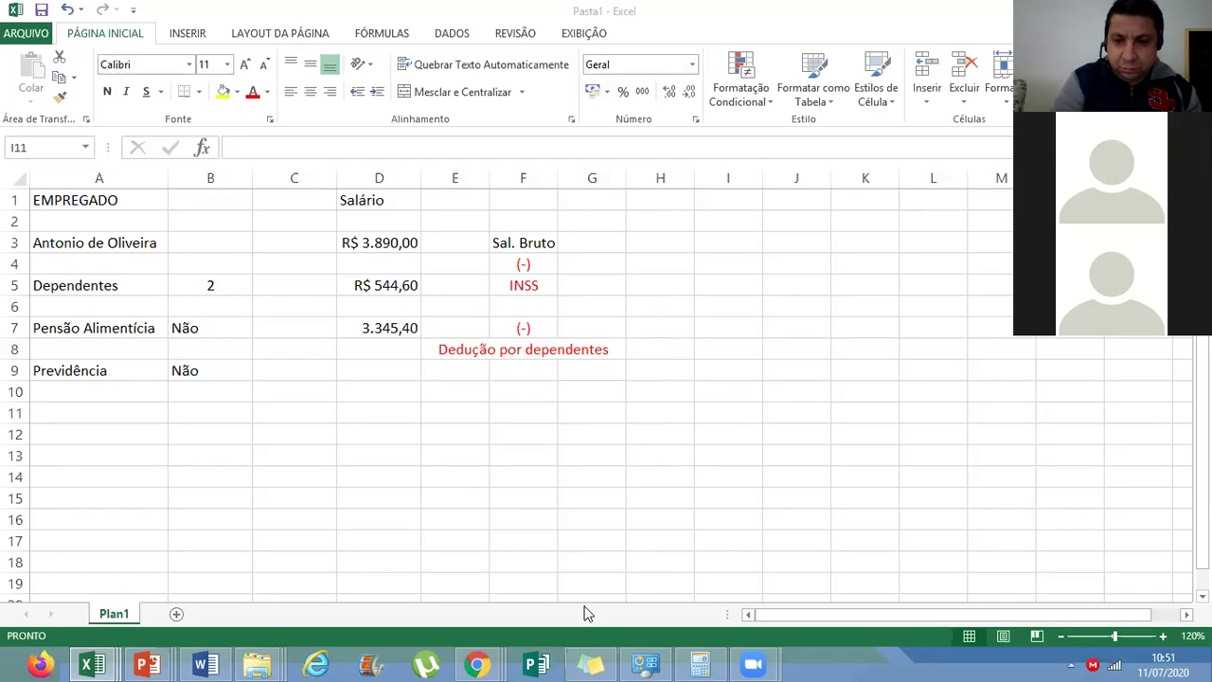
Check the dependents' deduction in Calculator and record R$ 379,18 in cell D9 of the worksheet.
{"action": "key", "text": "alt+Tab"}
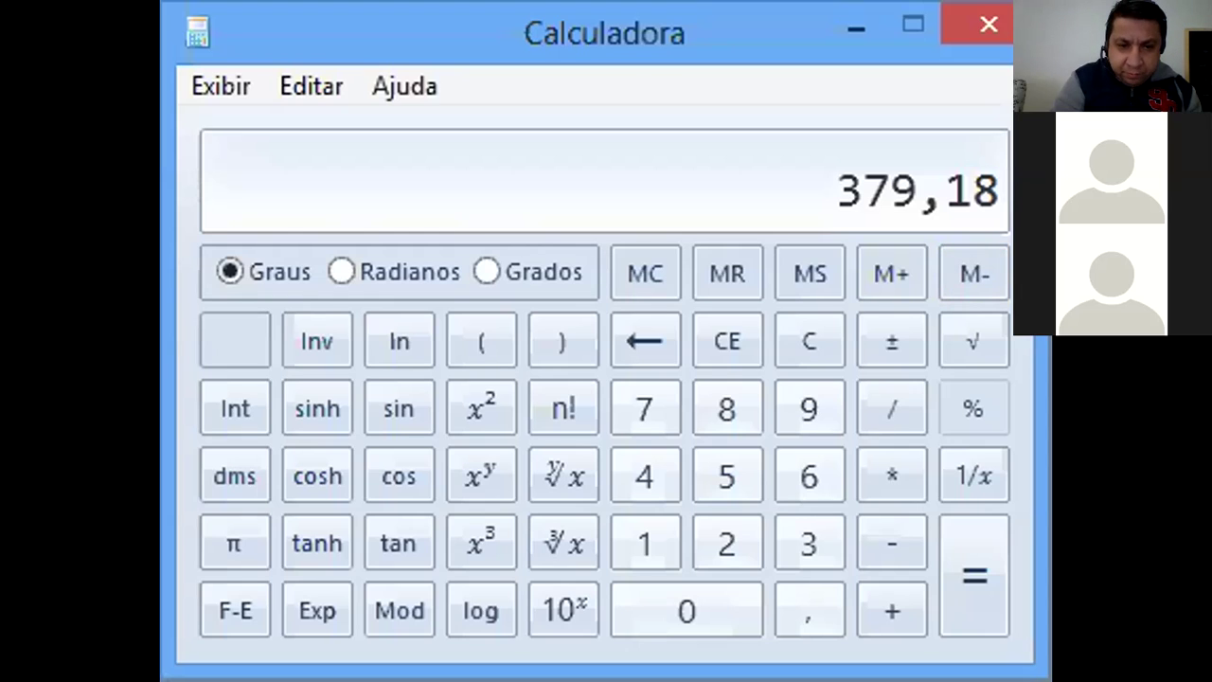
{"action": "key", "text": "alt+Tab"}
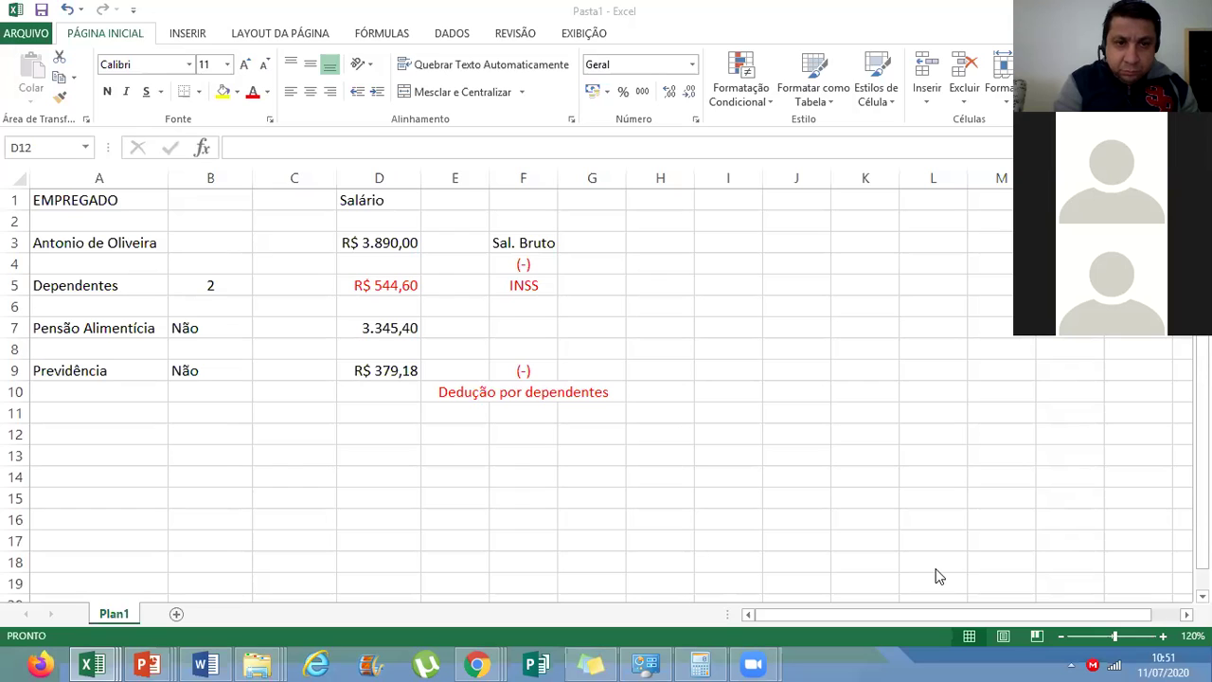
Bring up Calculator, clear it and subtract the dependents' deduction from the salary after INSS as 3345,40 - 379,18.
{"action": "key", "text": "alt+Tab"}
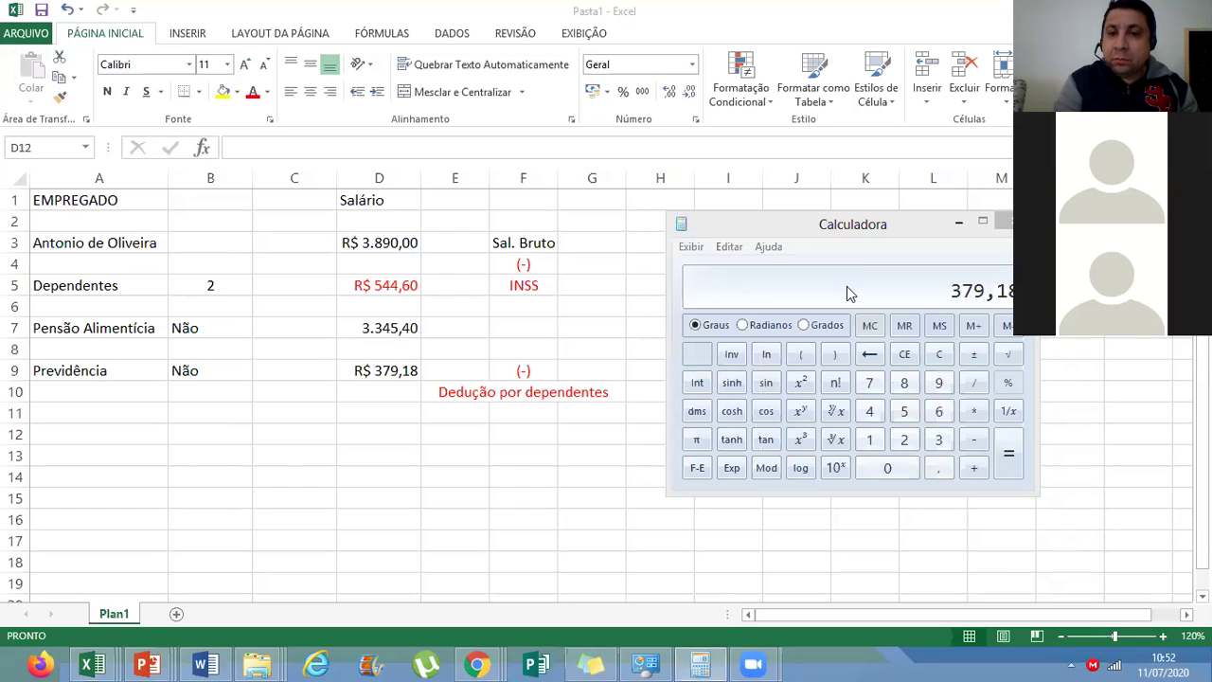
{"action": "left_click_drag", "start_coordinate": [852, 225], "coordinate": [895, 210]}
{"action": "left_click", "coordinate": [983, 337]}
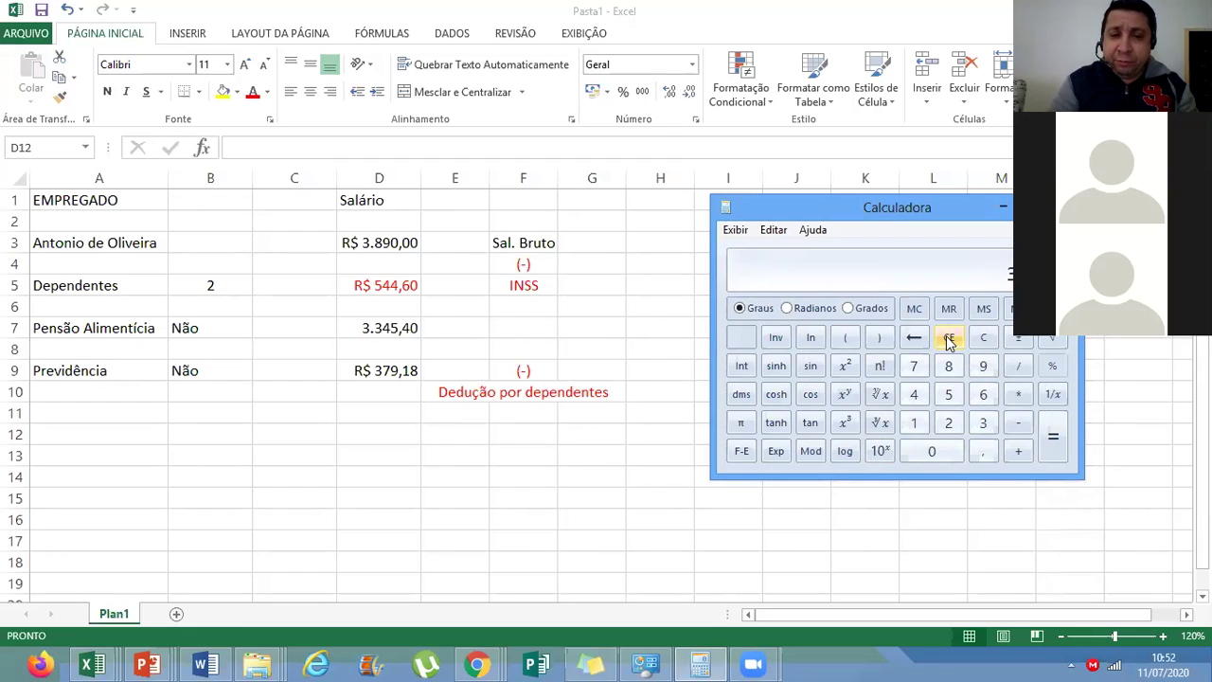
{"action": "type", "text": ",40"}
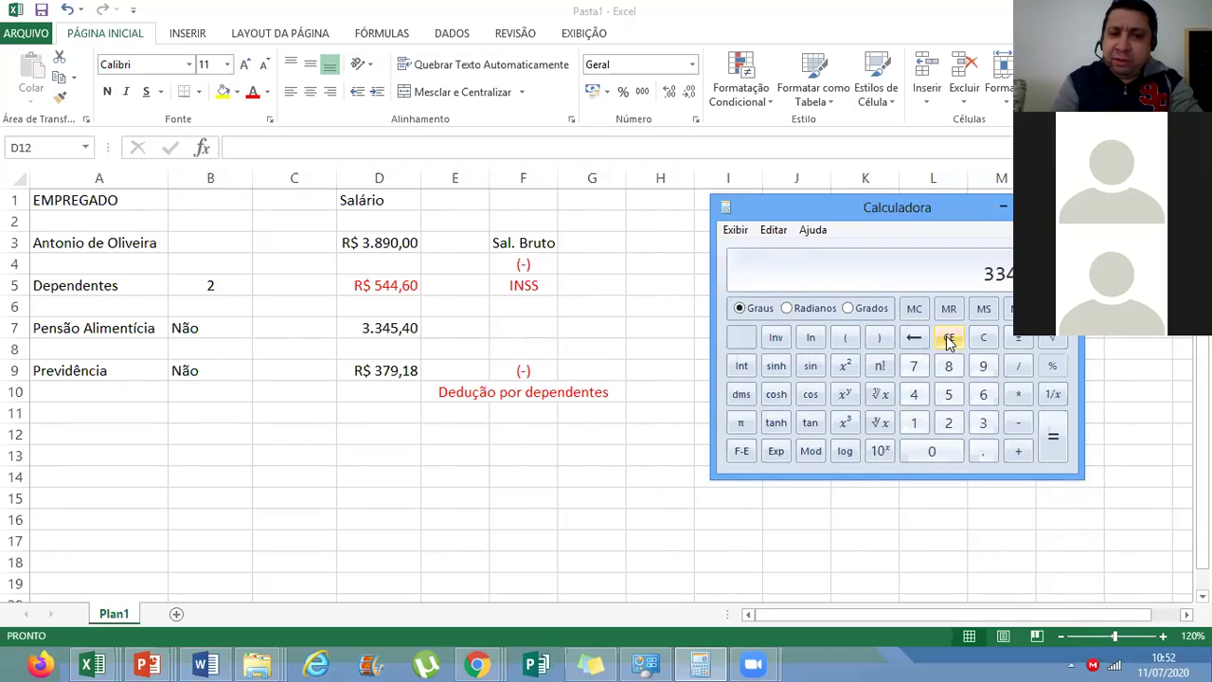
{"action": "left_click", "coordinate": [949, 340]}
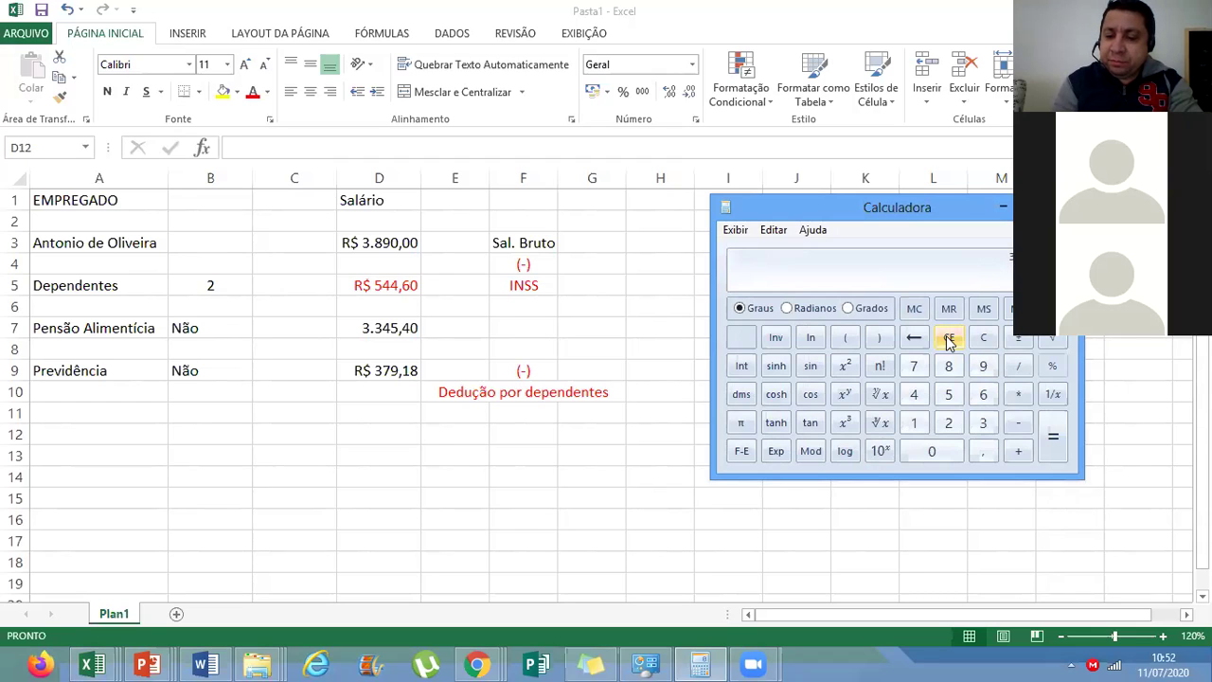
{"action": "type", "text": "379,18"}
{"action": "left_click", "coordinate": [949, 340]}
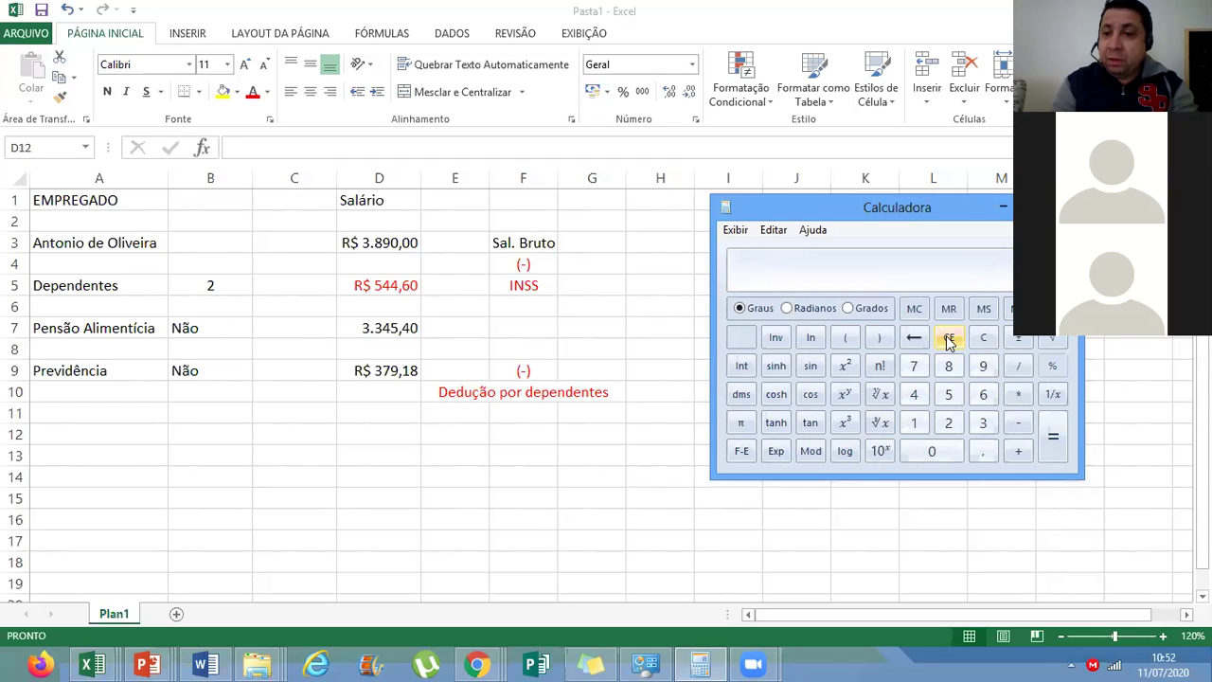
Enter R$ 2.966,00 in cell D12 of the worksheet.
{"action": "left_click", "coordinate": [374, 431]}
{"action": "type", "text": "2"}
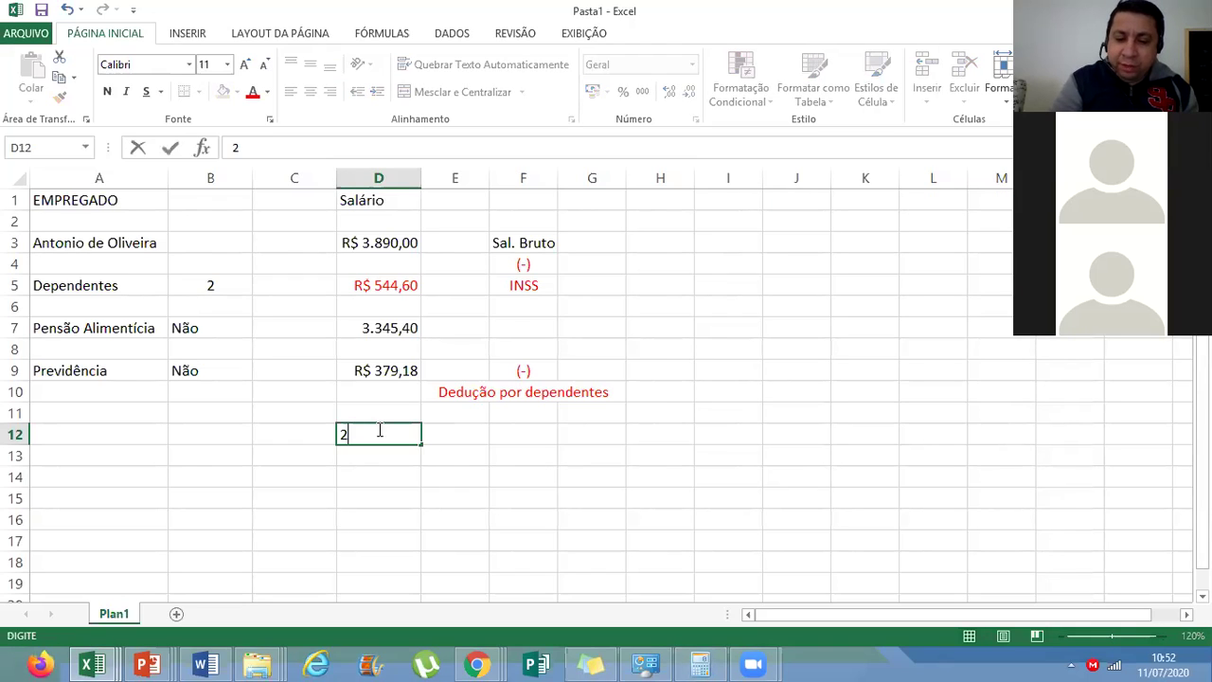
{"action": "key", "text": "BackSpace"}
{"action": "type", "text": "R$ 2.966"}
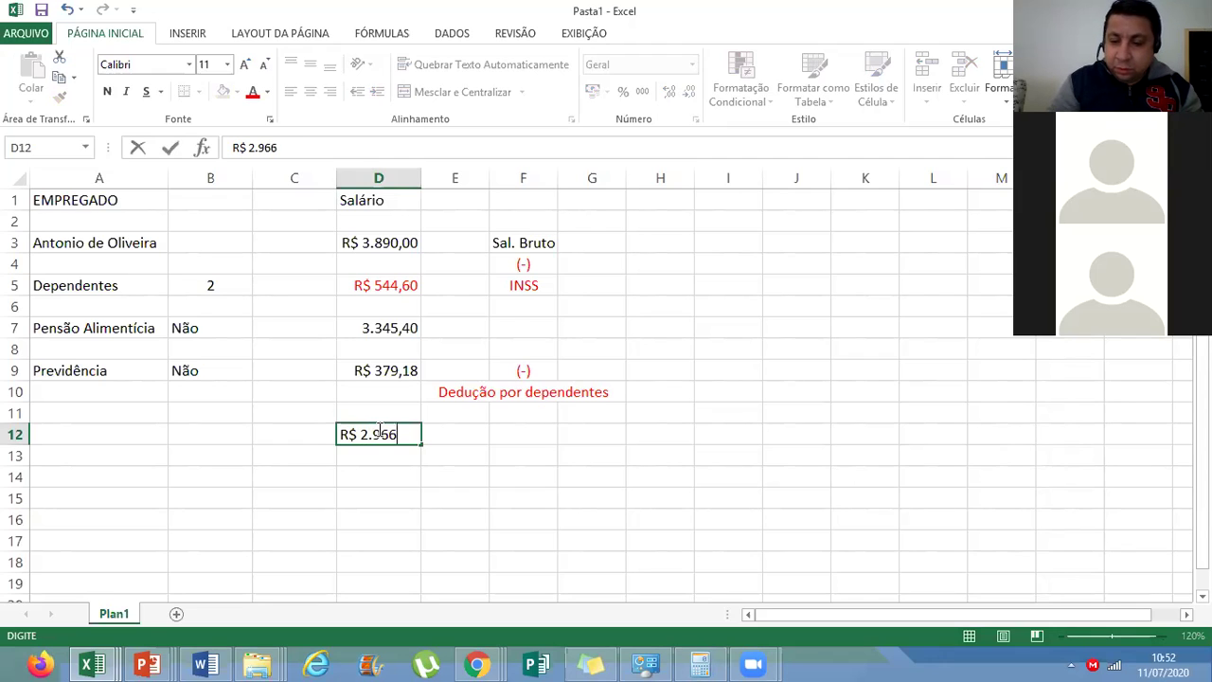
{"action": "type", "text": ",00"}
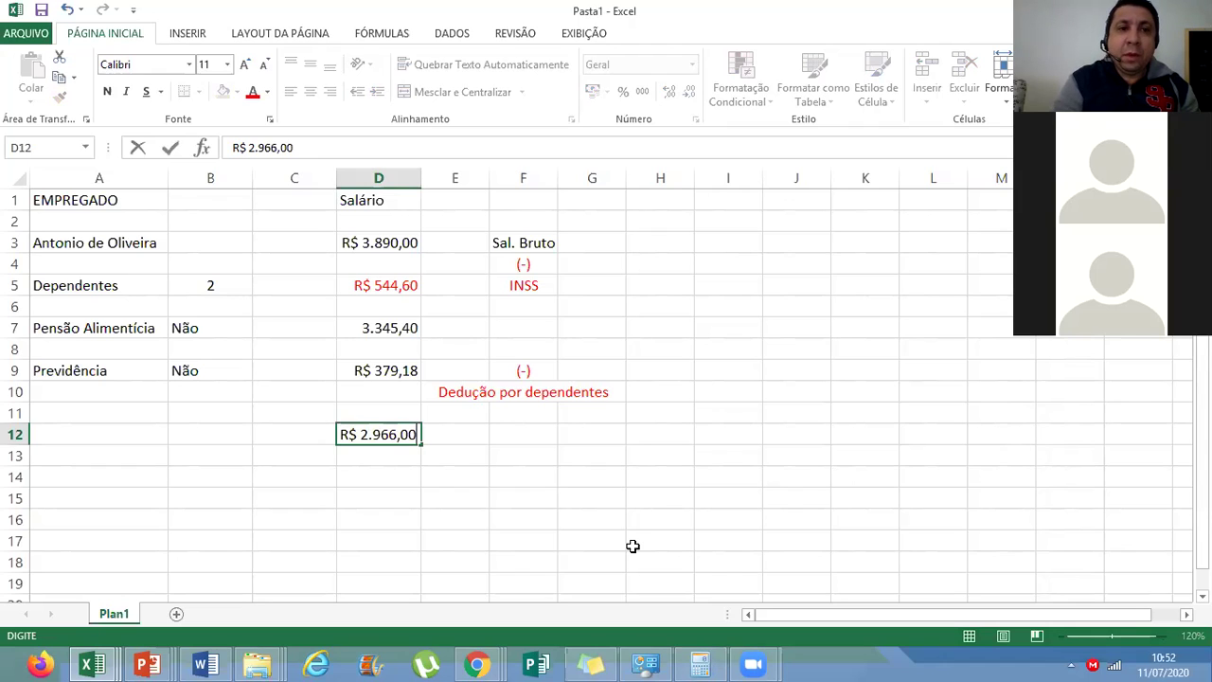
{"action": "key", "text": "Tab"}
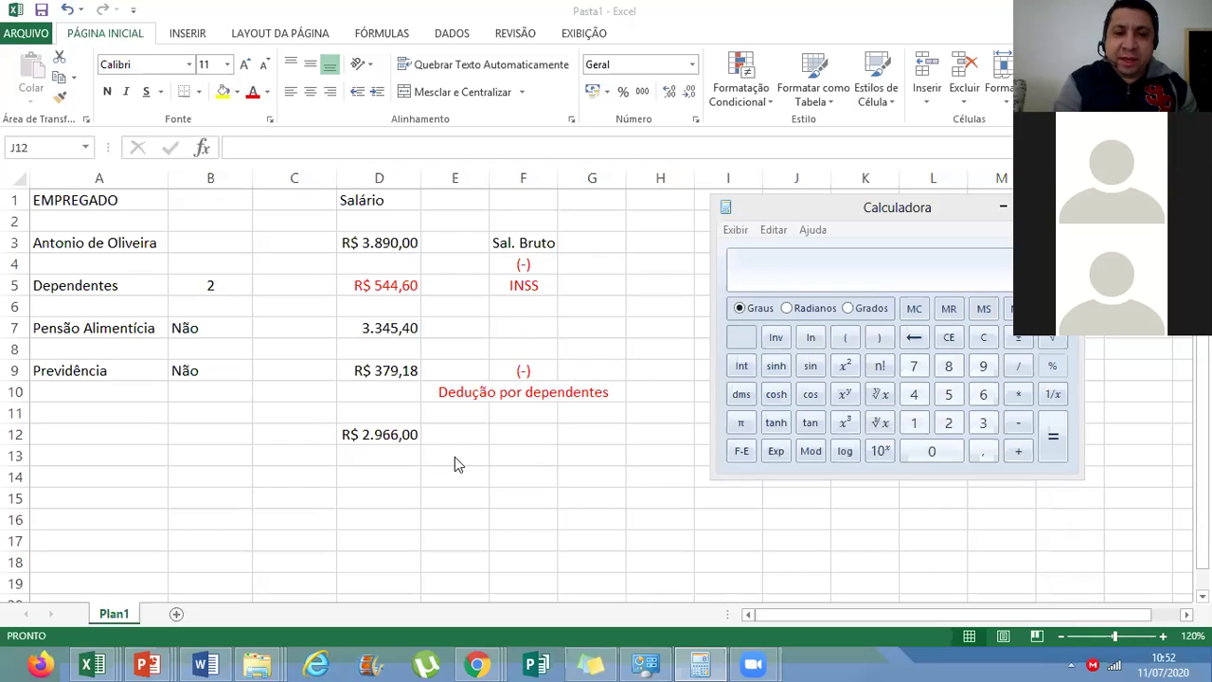
Clear Calculator and repeat the subtraction 3345,40 - 379,18 to verify the amount entered in D12.
{"action": "left_click", "coordinate": [981, 338]}
{"action": "left_click", "coordinate": [950, 341]}
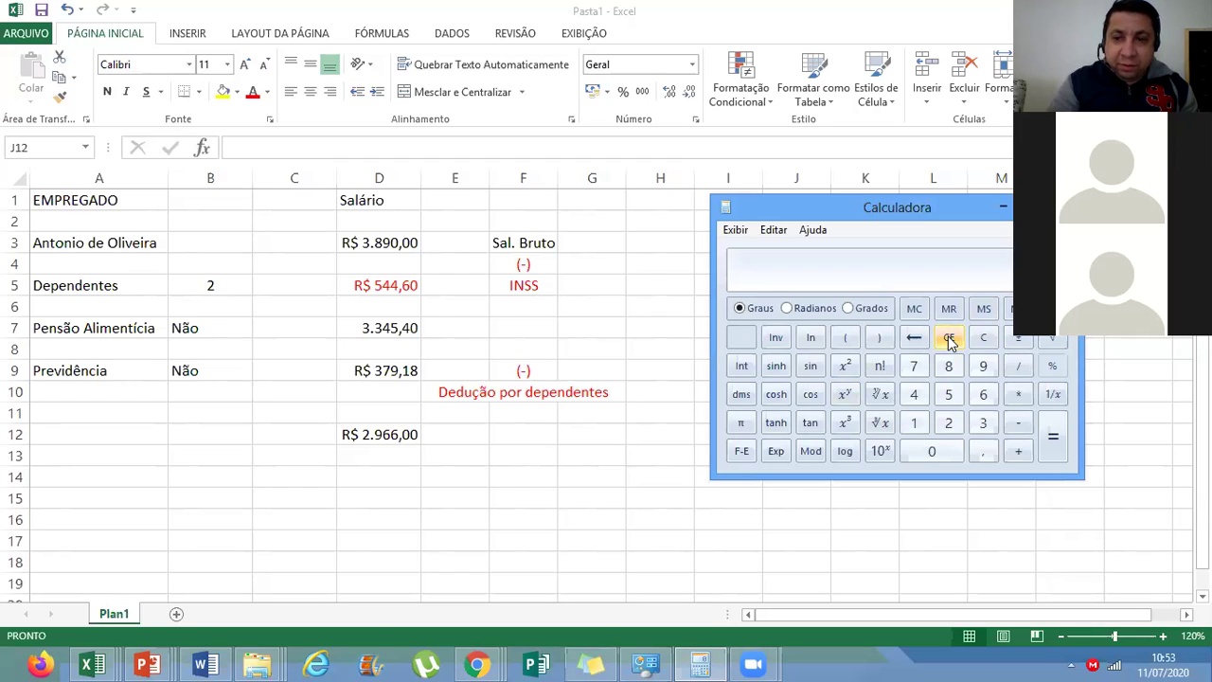
{"action": "type", "text": "3345,40"}
{"action": "key", "text": "BackSpace"}
{"action": "left_click", "coordinate": [950, 340]}
{"action": "key", "text": "minus"}
{"action": "type", "text": "379,18"}
{"action": "key", "text": "Return"}
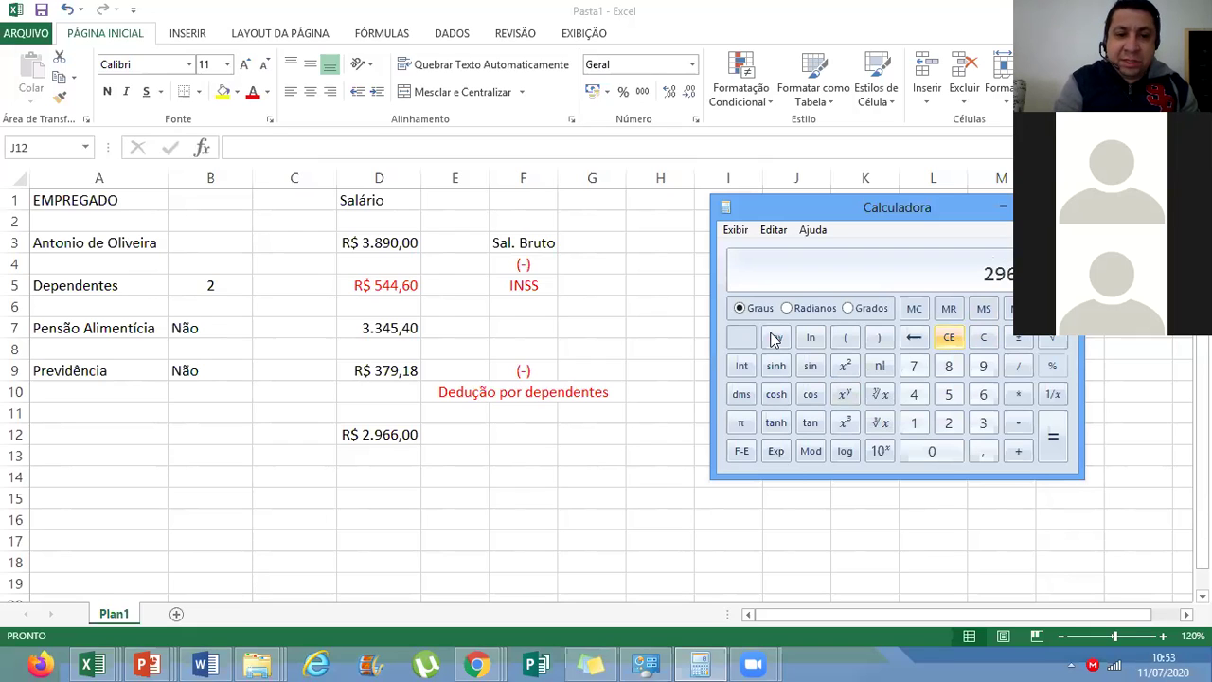
Correct the amount in cell D12 to 2966,22.
{"action": "left_click", "coordinate": [402, 431]}
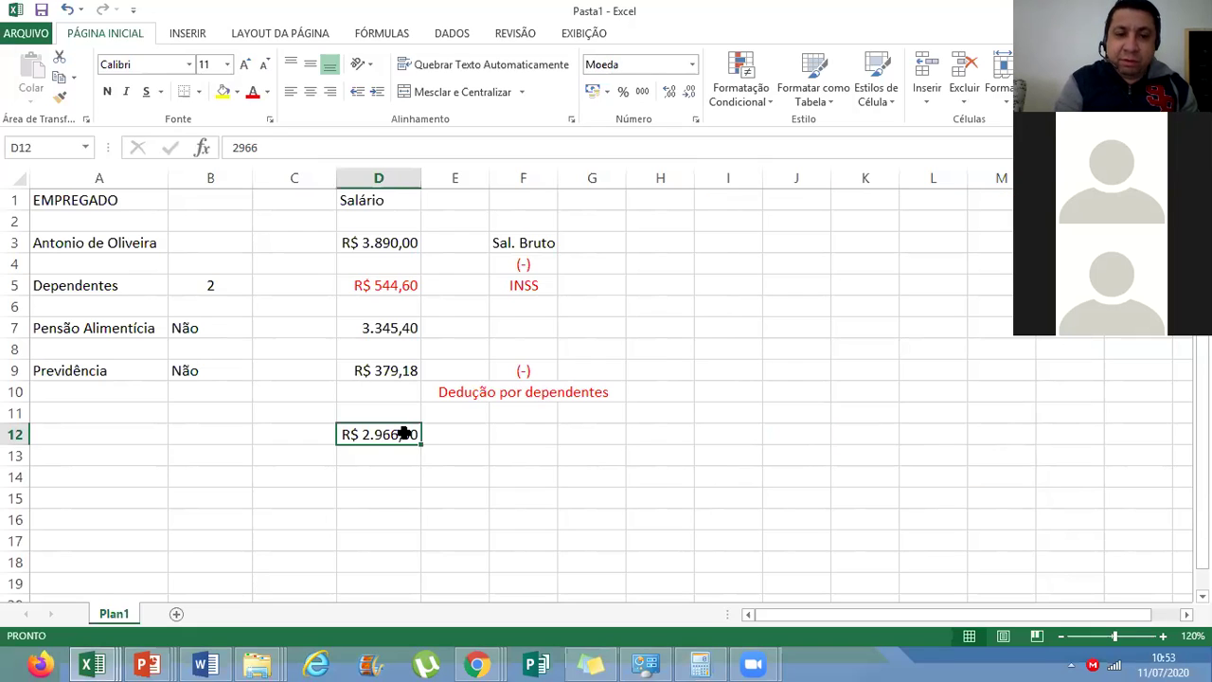
{"action": "left_click", "coordinate": [258, 152]}
{"action": "type", "text": ",22"}
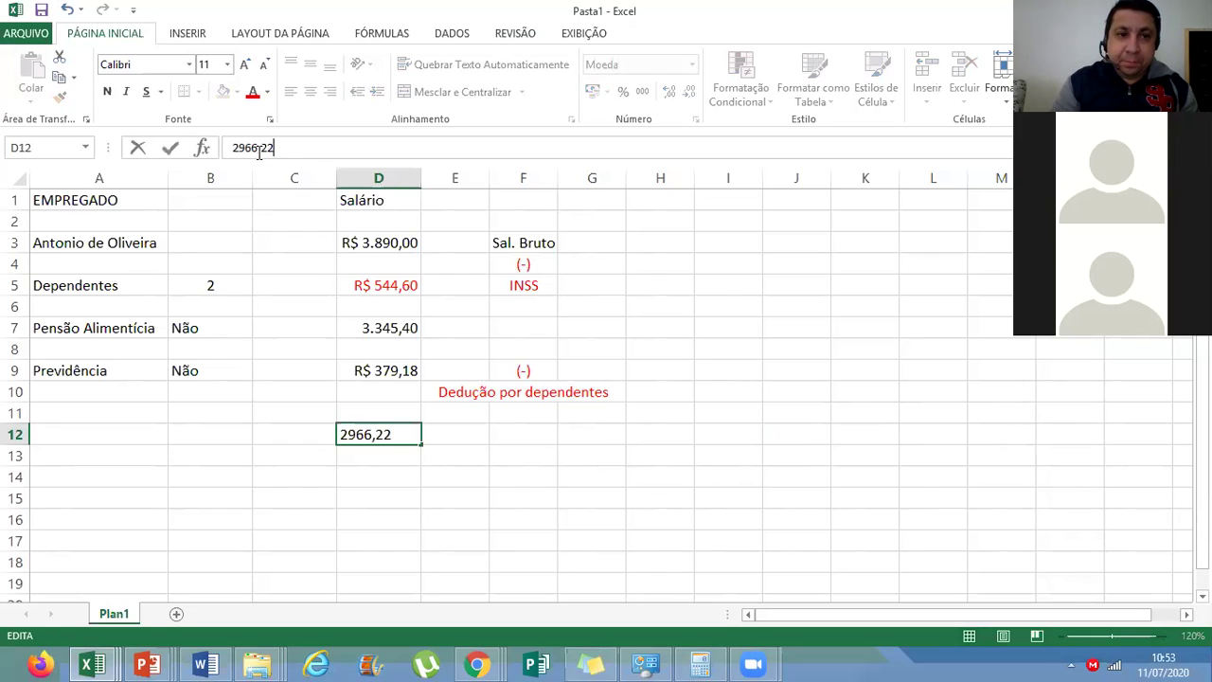
{"action": "key", "text": "Return"}
{"action": "left_click", "coordinate": [497, 448]}
{"action": "left_click", "coordinate": [404, 494]}
{"action": "left_click", "coordinate": [384, 433]}
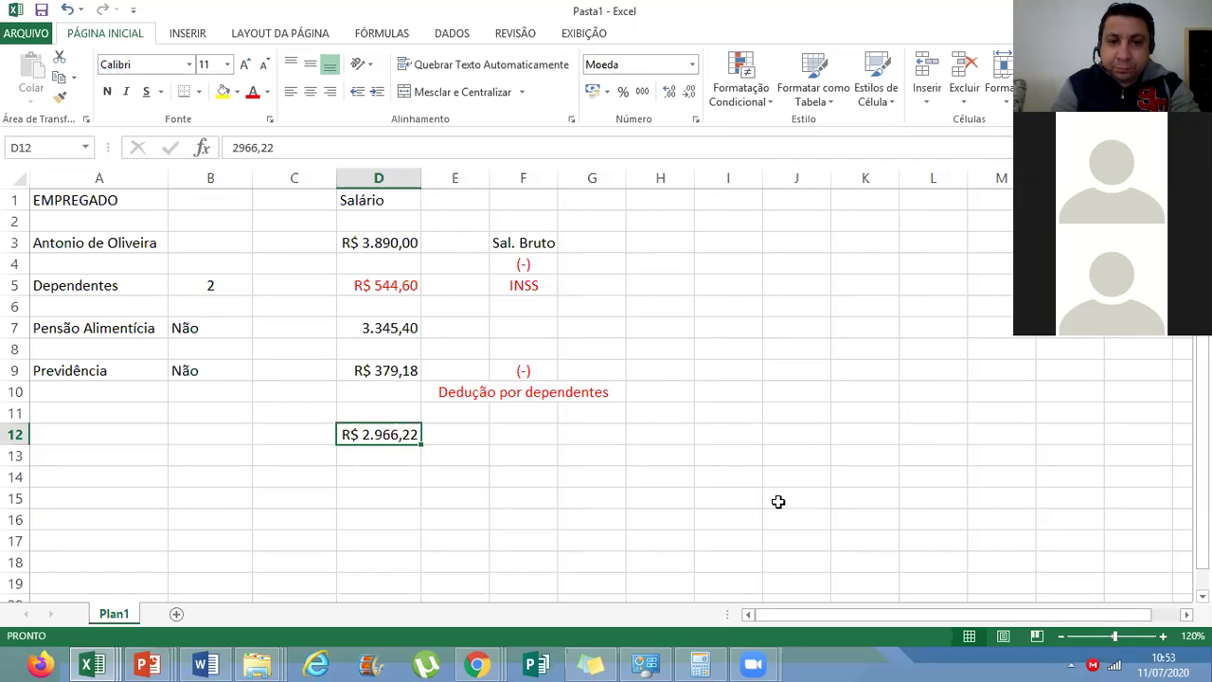
Switch to the PowerPoint slide show and advance from the IRRF rate table to the first part of the step-by-step IRRF calculation.
{"action": "key", "text": "alt+Tab"}
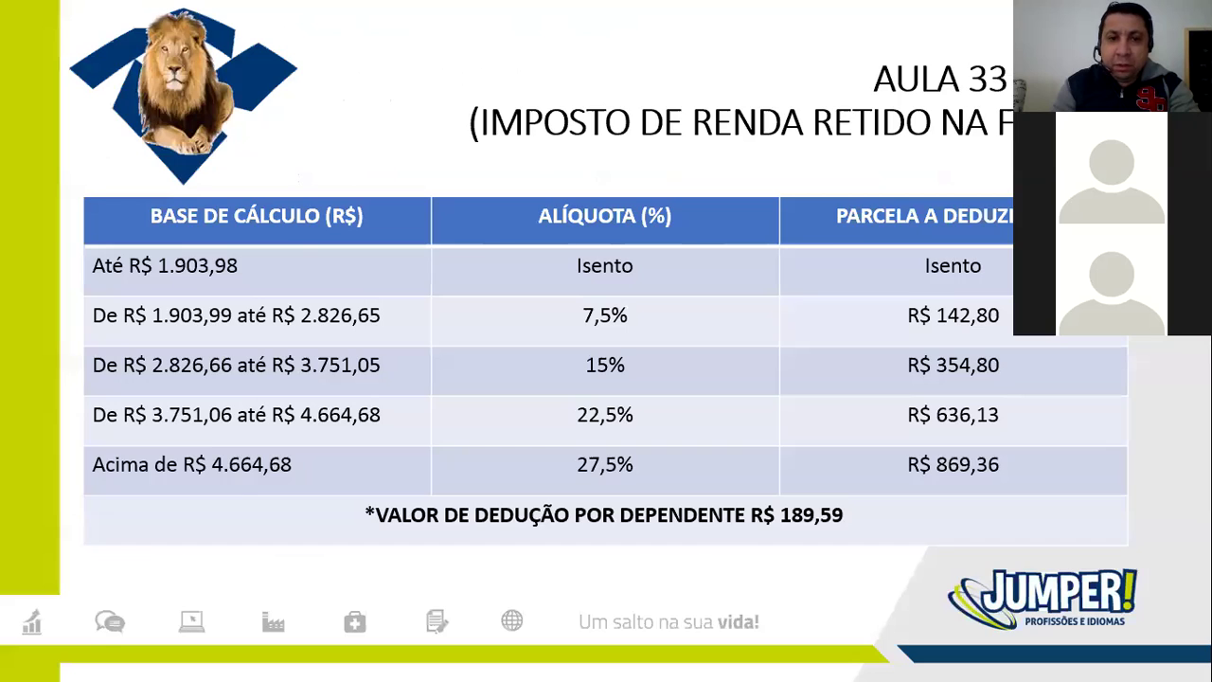
{"action": "key", "text": "Right"}
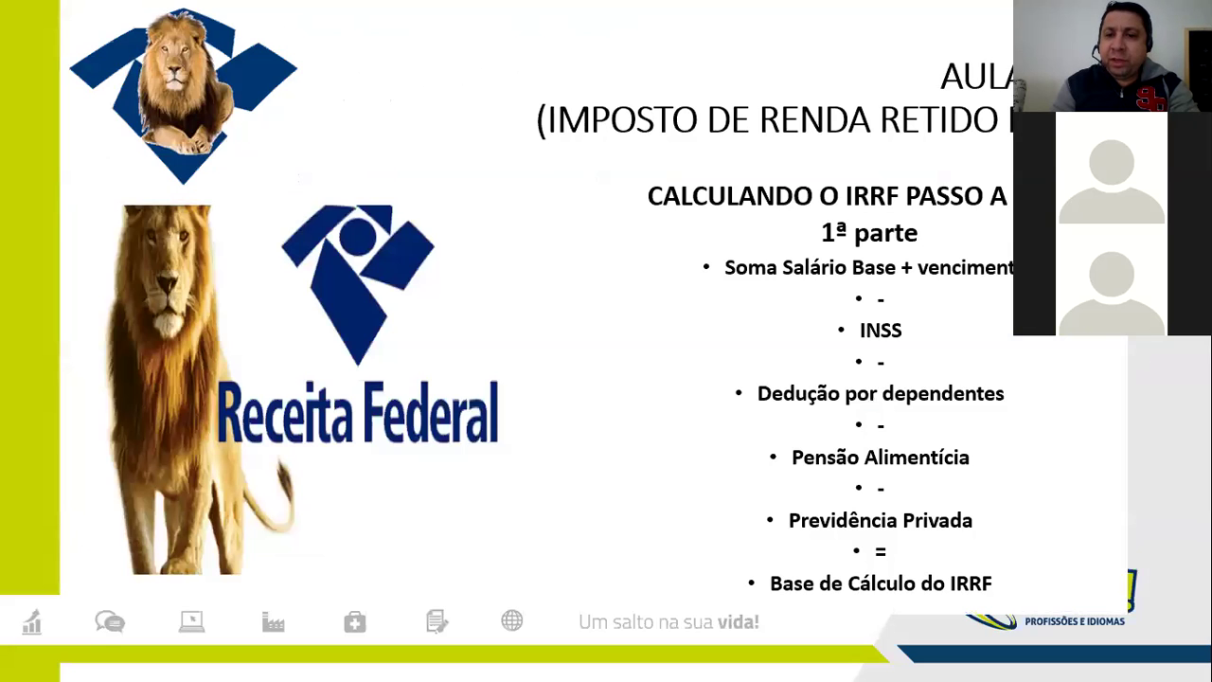